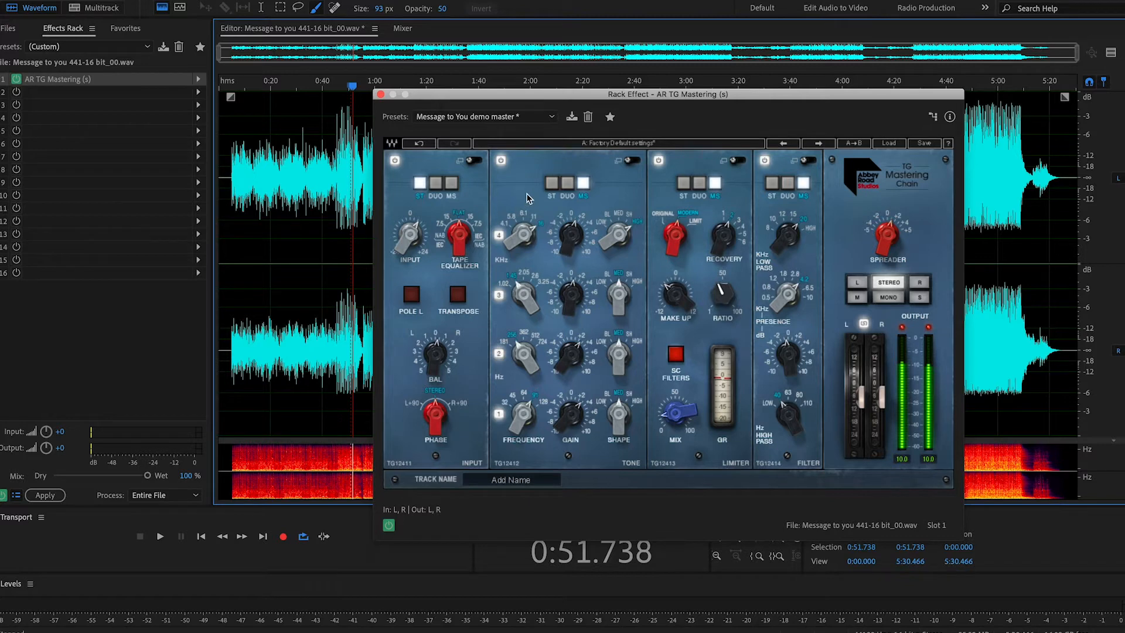
pyautogui.moveTo(720, 200); pyautogui.dragTo(795, 212)
pyautogui.moveTo(442, 374); pyautogui.dragTo(442, 369)
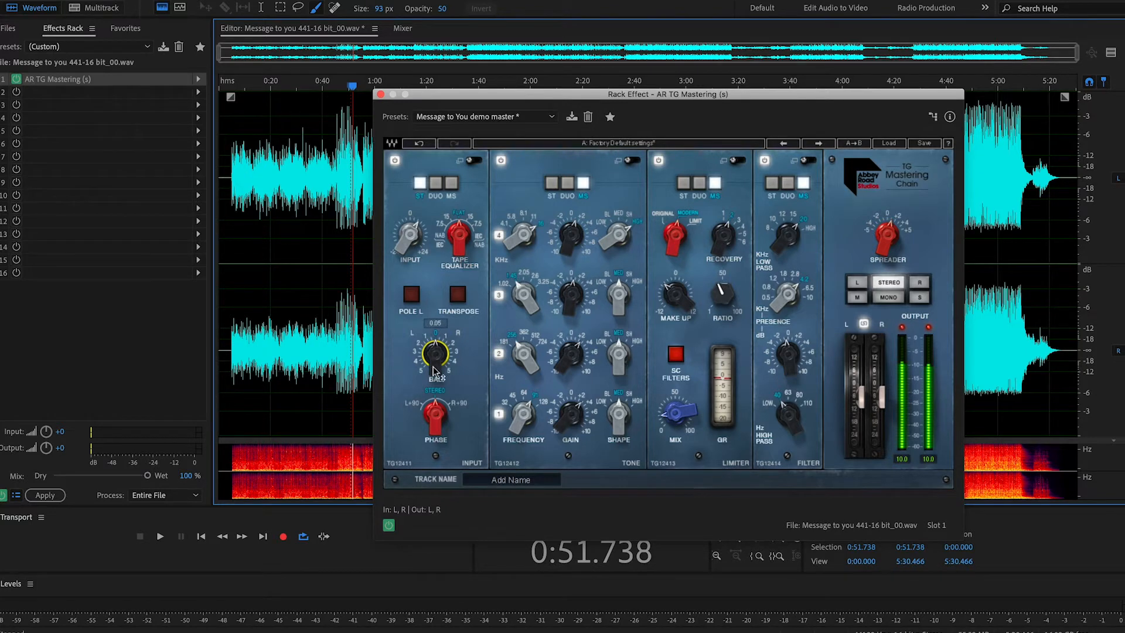
pyautogui.moveTo(404, 250); pyautogui.dragTo(404, 247)
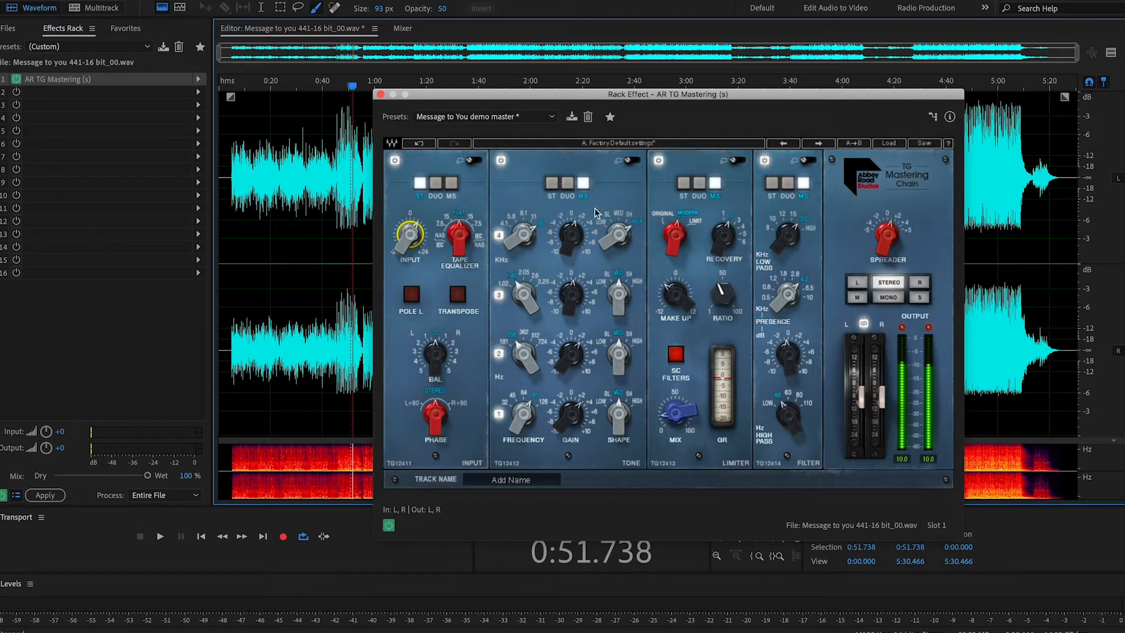
# Step: Try the tone module in DUO and ST processing, returning it to MS
pyautogui.click(566, 187)
pyautogui.click(552, 186)
pyautogui.click(583, 188)
# Step: Examine the detailed views of the limiter, tone and filter modules, ending in the full mastering chain overview
pyautogui.click(809, 161)
pyautogui.click(809, 161)
pyautogui.click(737, 162)
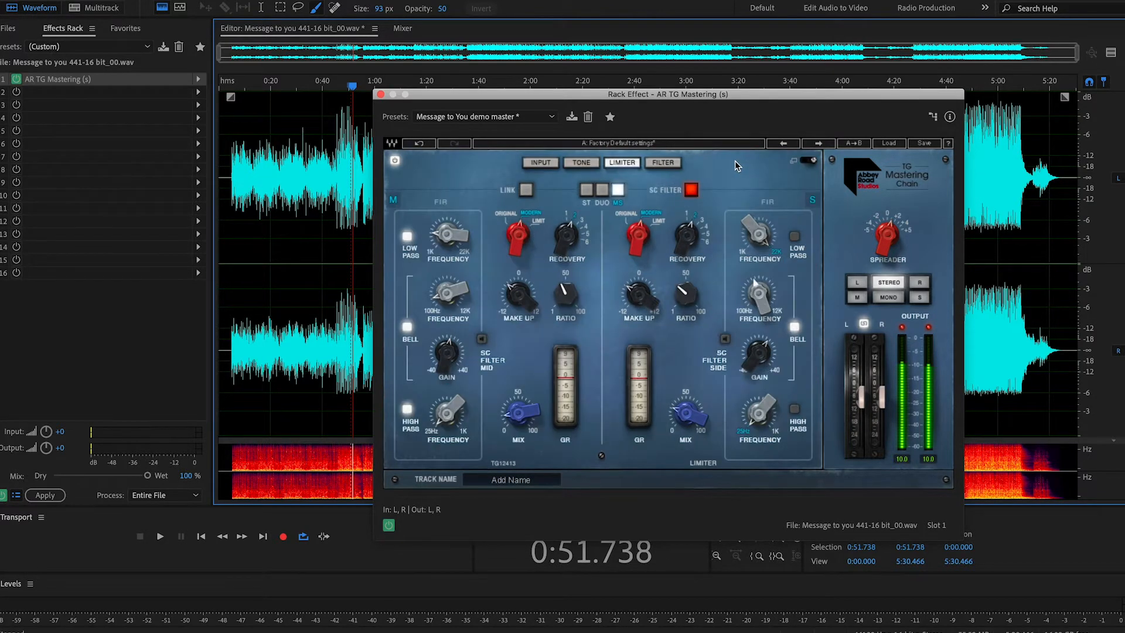
pyautogui.click(813, 160)
pyautogui.click(631, 162)
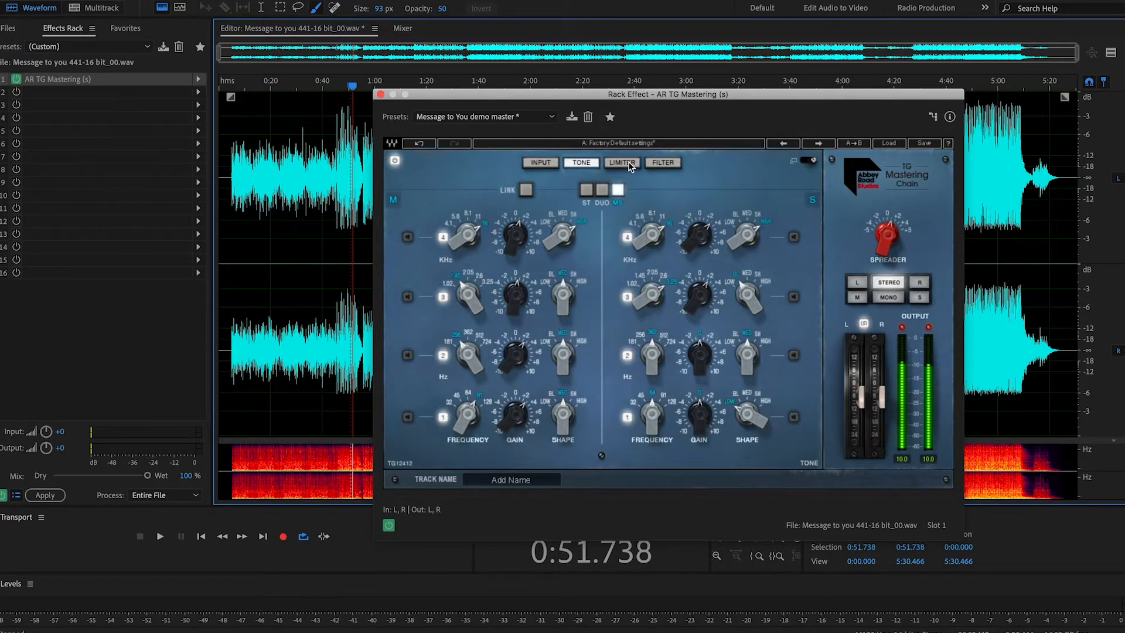
pyautogui.click(813, 160)
pyautogui.click(808, 161)
pyautogui.click(808, 161)
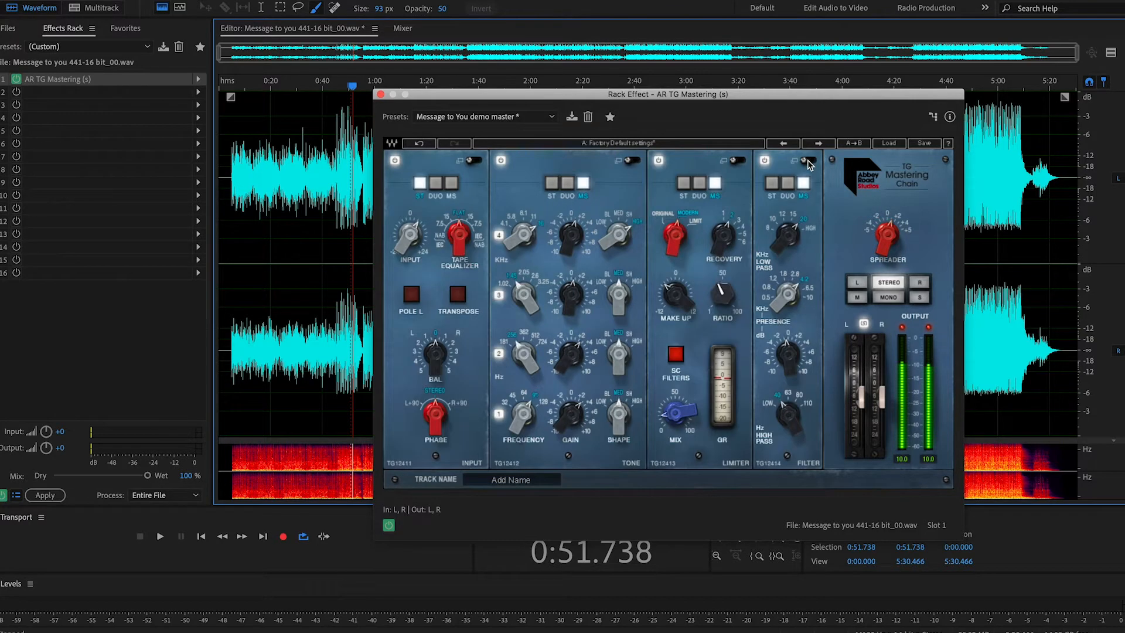
# Step: Play the song from 0:46.835, checking the chain's input level and output faders
pyautogui.click(340, 150)
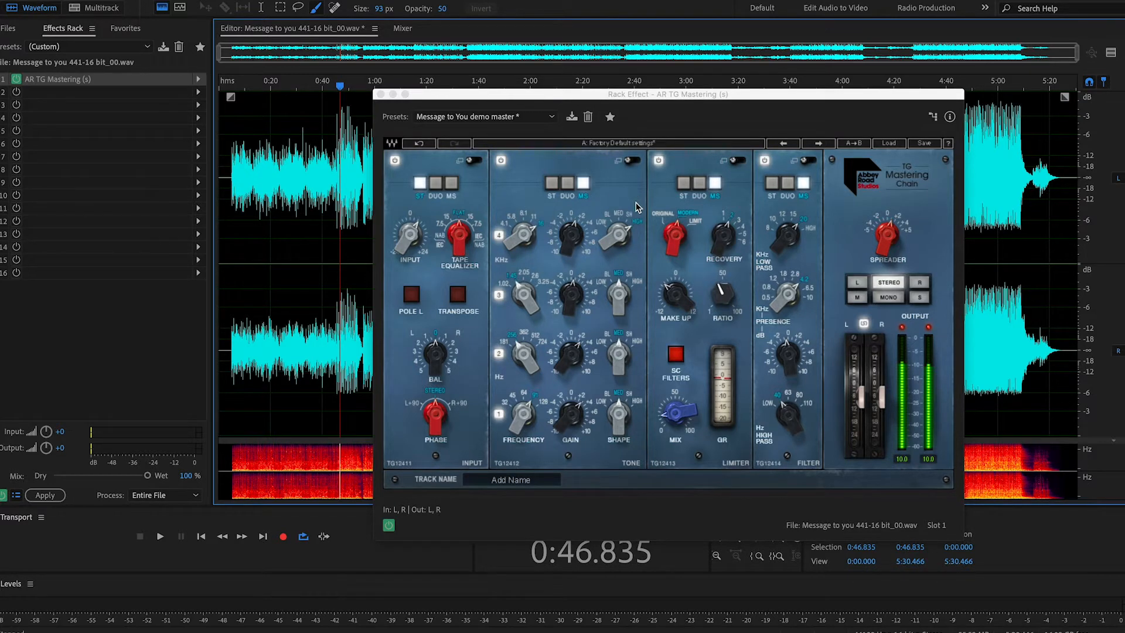
pyautogui.press('space')
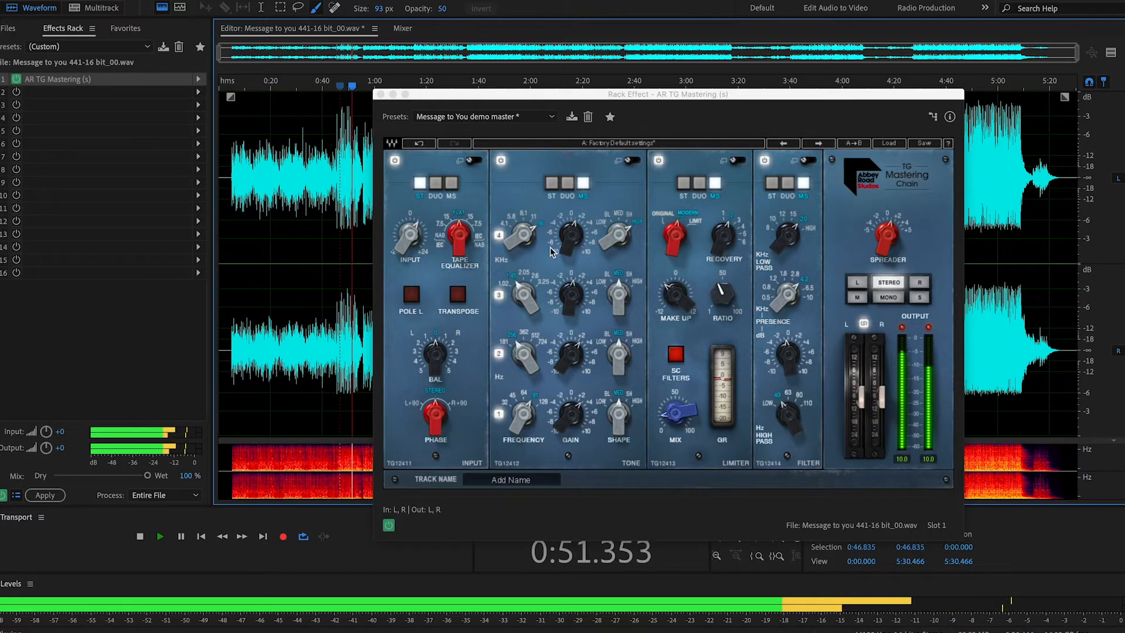
pyautogui.moveTo(406, 246); pyautogui.dragTo(405, 248)
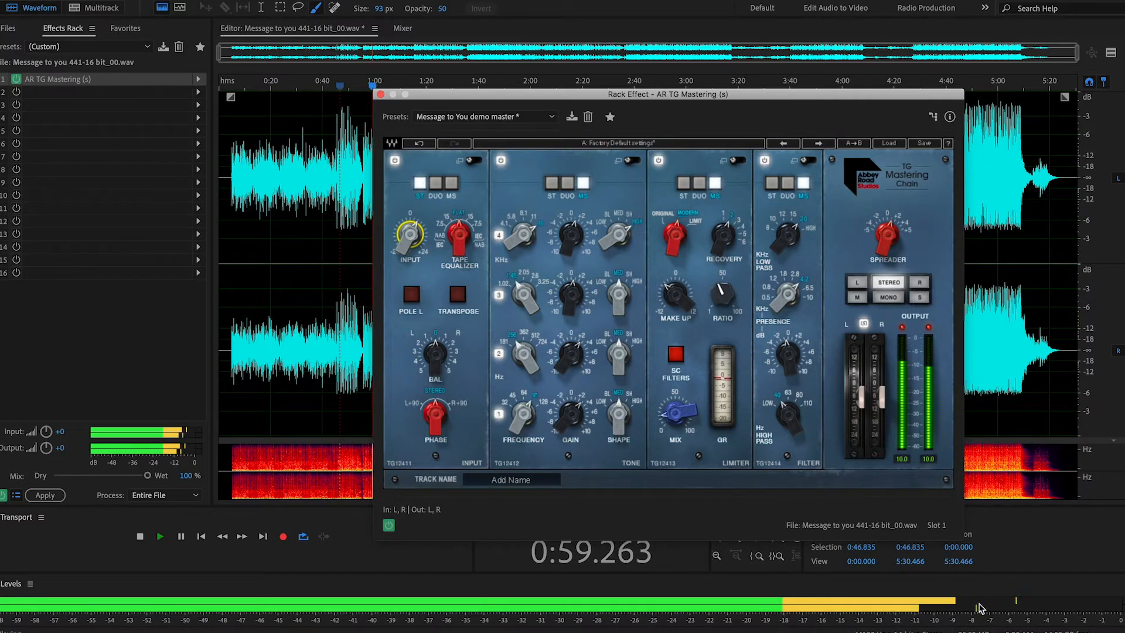
pyautogui.click(882, 401)
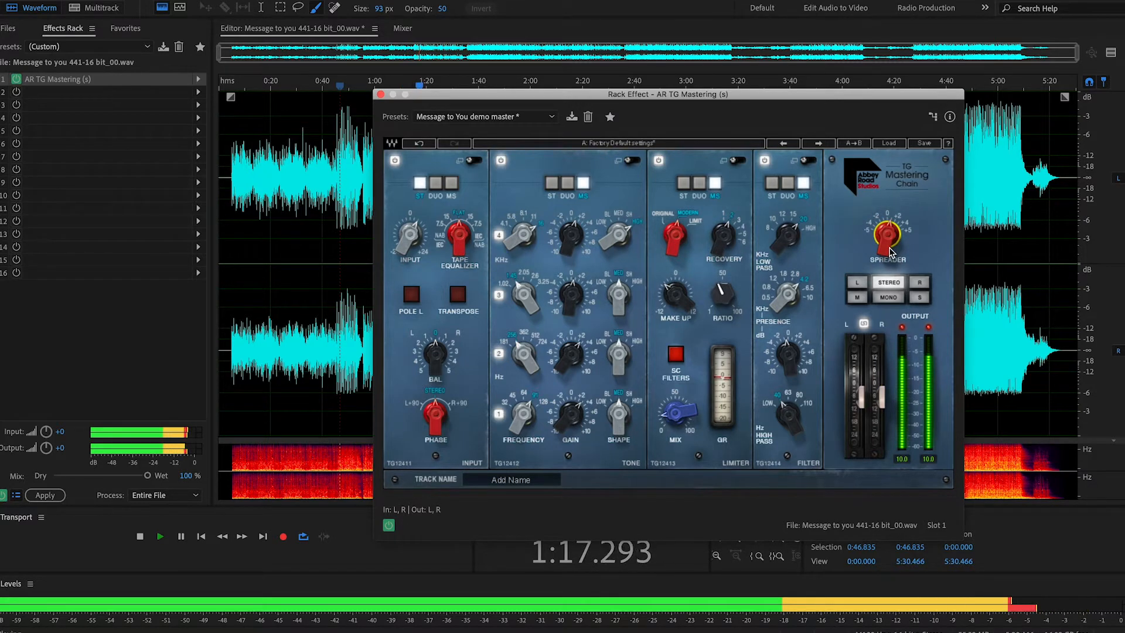
# Step: Audition the output through the mono, left, side and mid monitoring modes, ending in stereo
pyautogui.moveTo(891, 233)
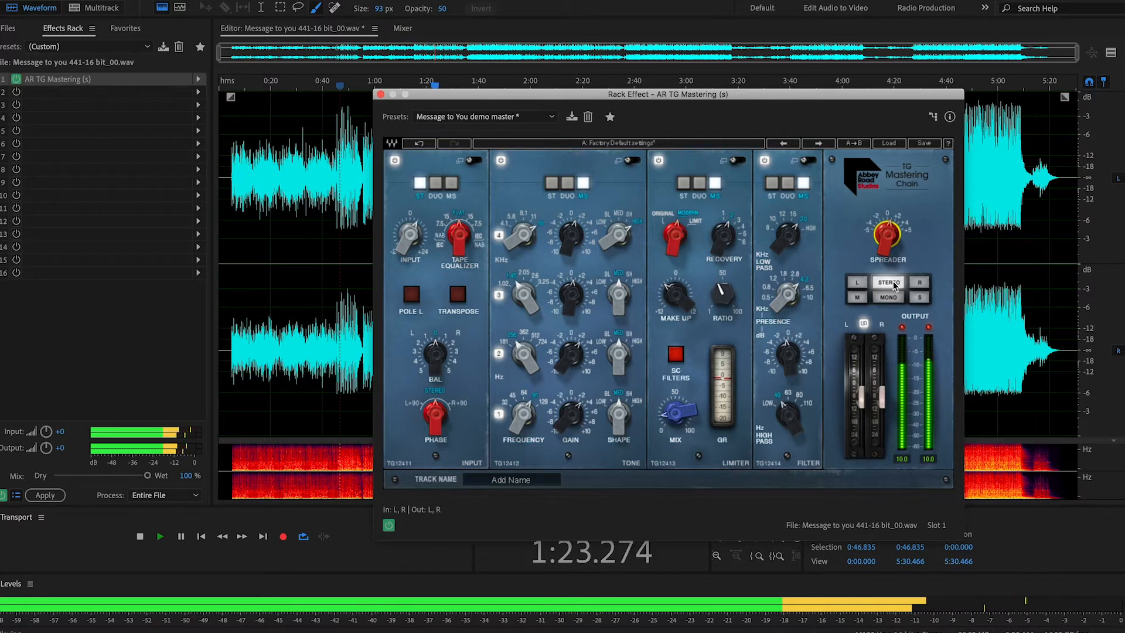
pyautogui.click(890, 298)
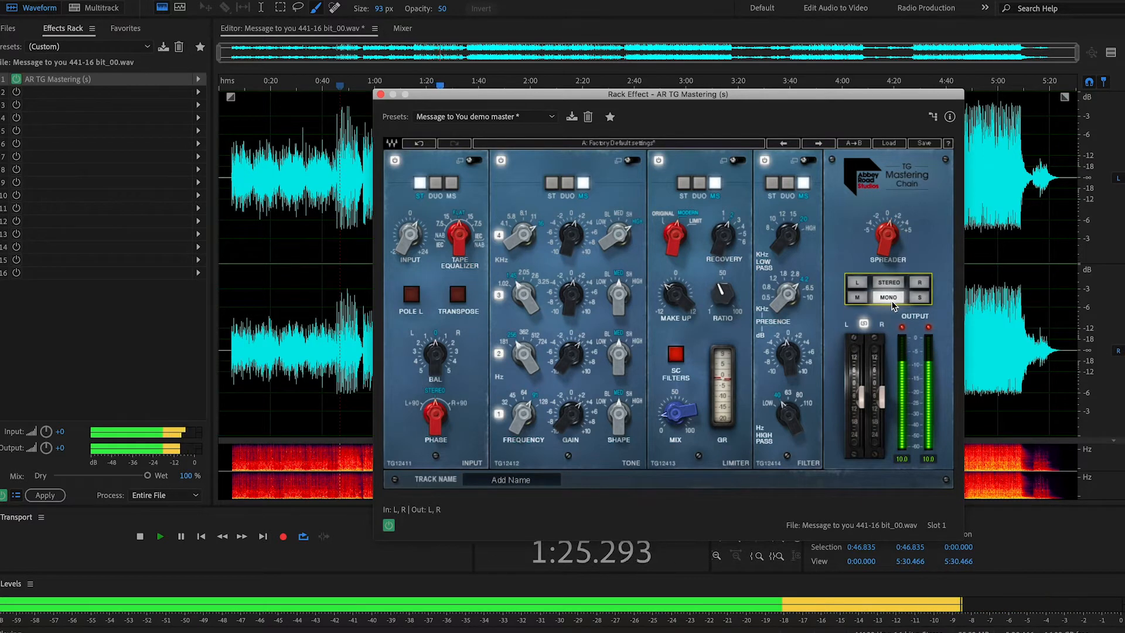
pyautogui.click(858, 284)
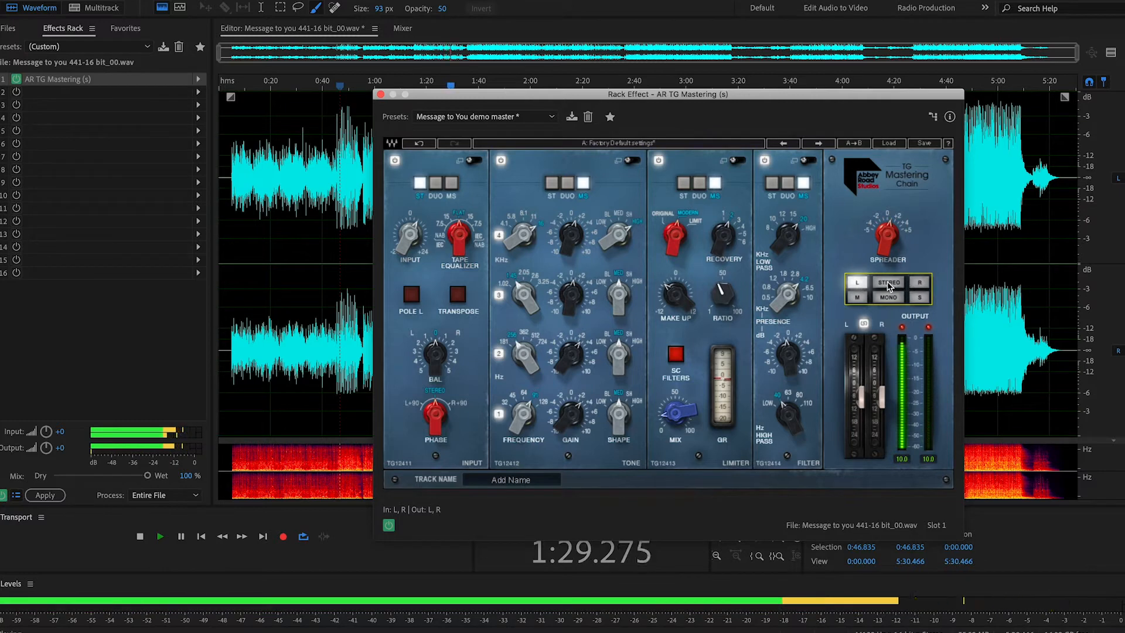
pyautogui.click(898, 298)
pyautogui.click(920, 298)
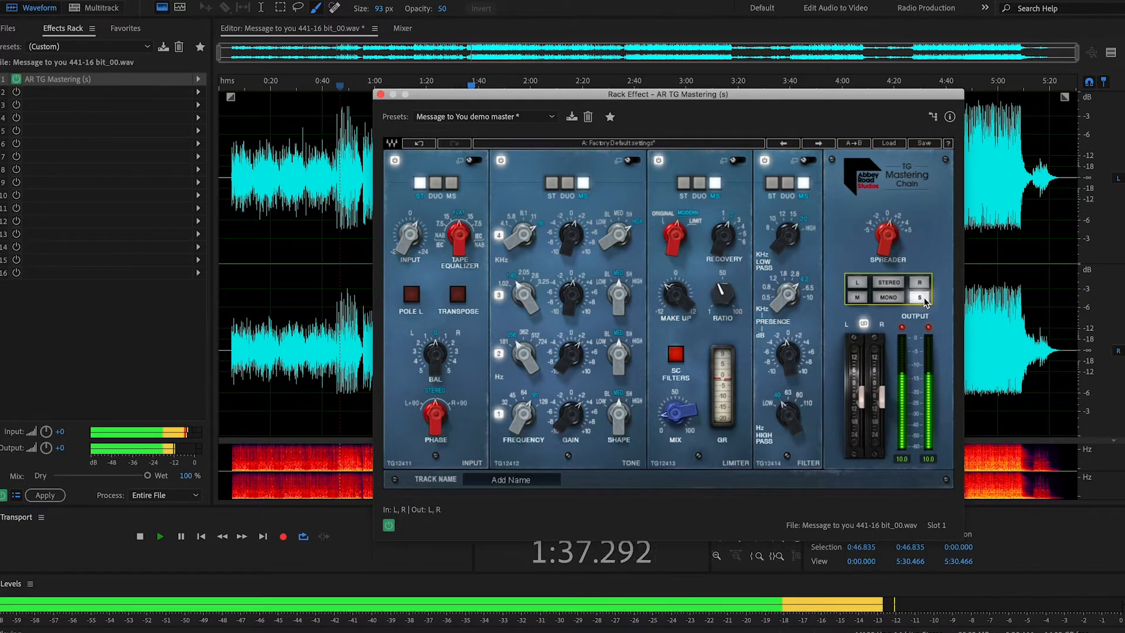
pyautogui.click(859, 297)
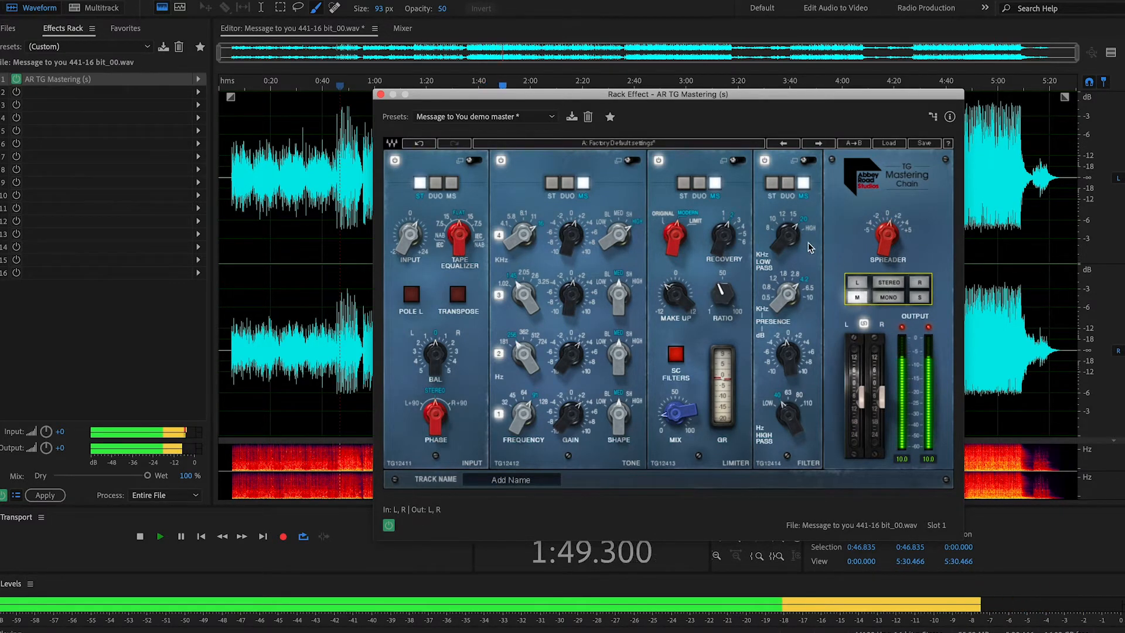
pyautogui.click(918, 297)
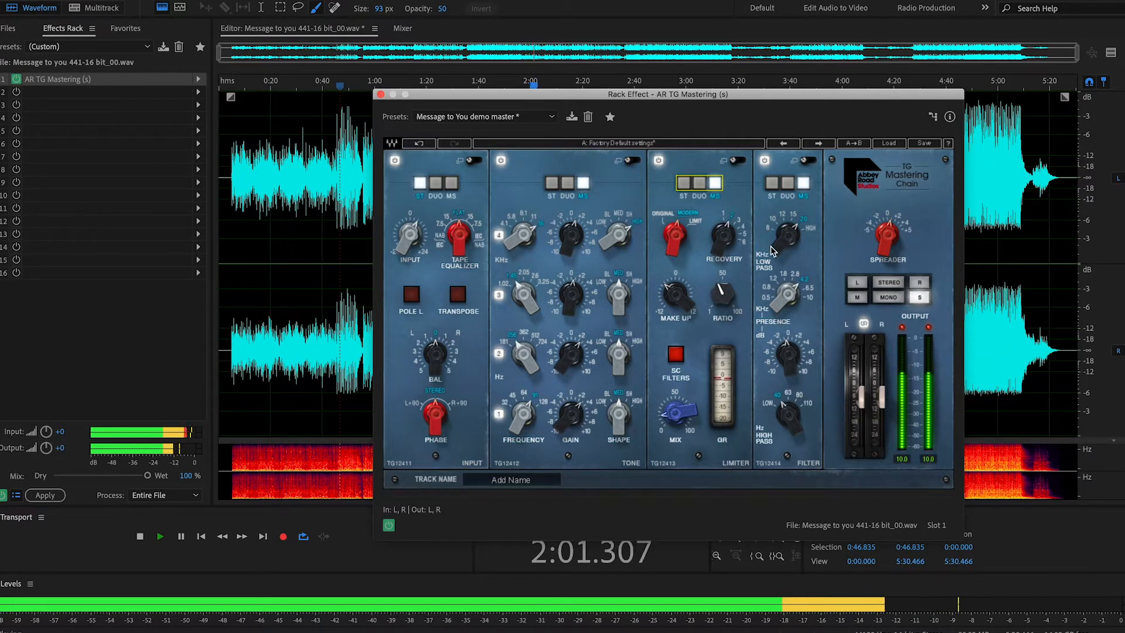
pyautogui.click(888, 287)
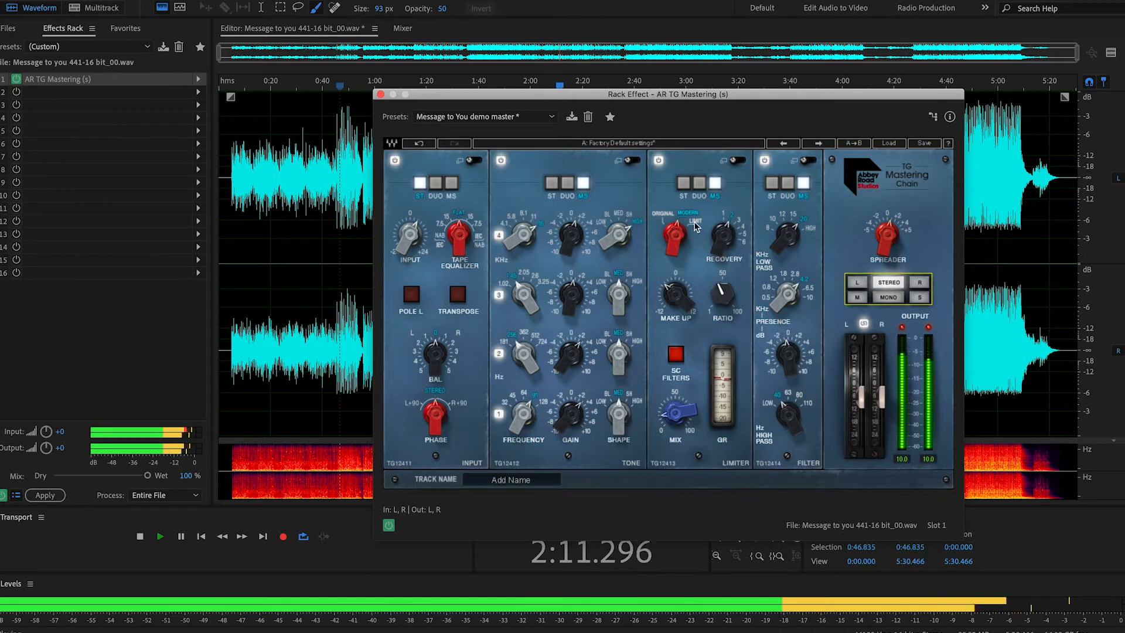
# Step: Open the limiter's detailed view and set both the side and mid limiter mix to 0
pyautogui.click(739, 161)
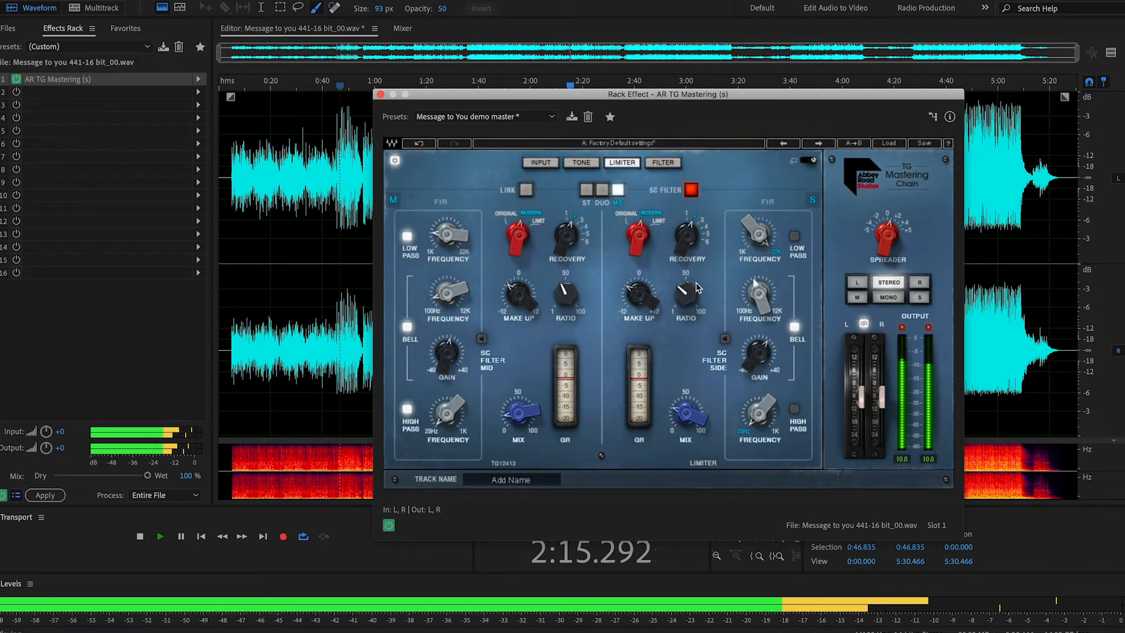
pyautogui.click(679, 416)
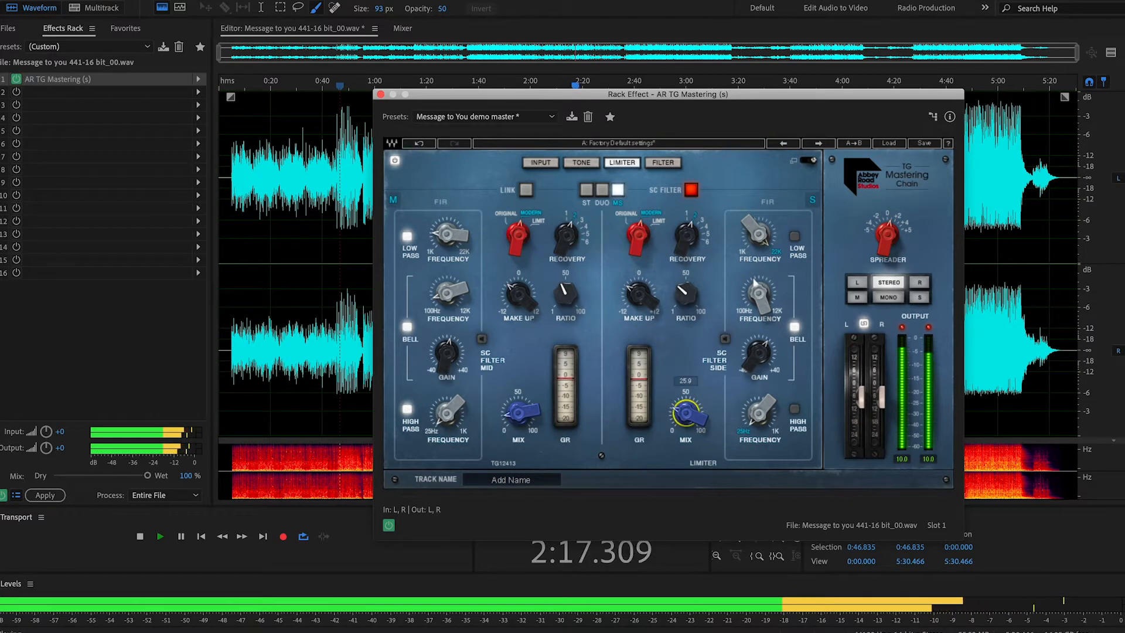
pyautogui.moveTo(679, 417); pyautogui.dragTo(680, 375)
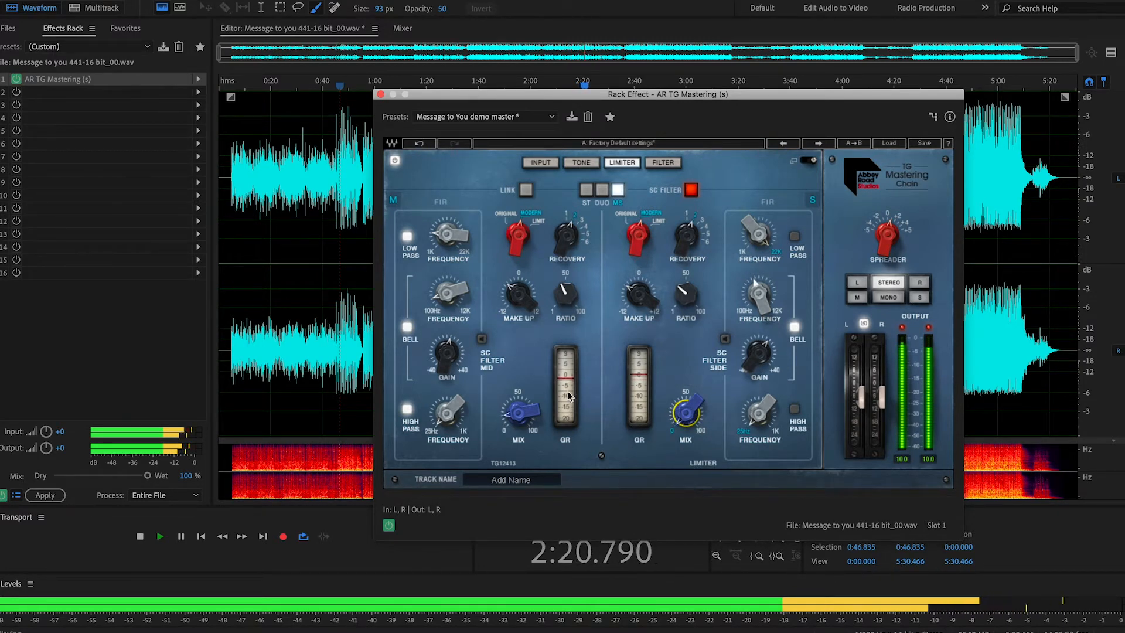
pyautogui.click(509, 419)
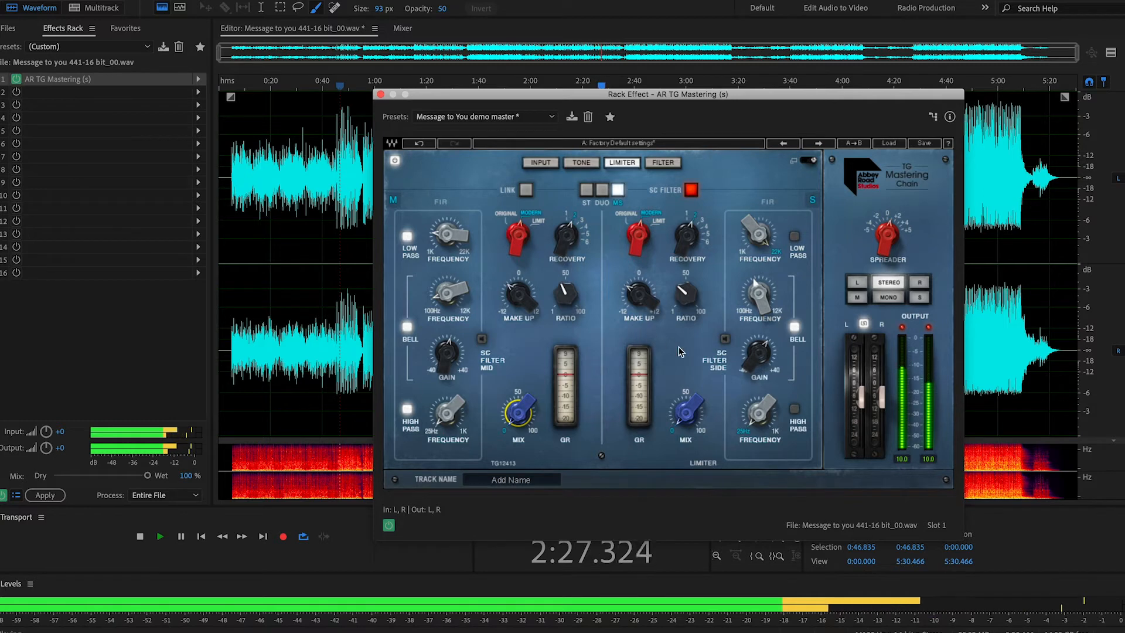
# Step: Monitor only the side signal and turn the side limiter's mix back up, checking its make-up gain
pyautogui.click(920, 298)
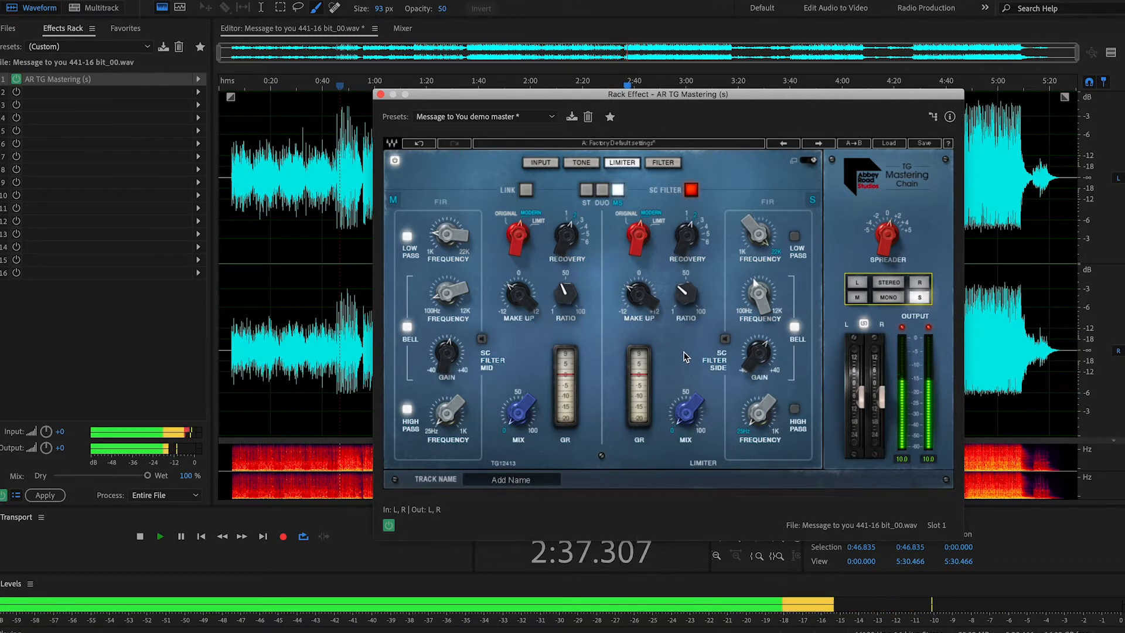
pyautogui.moveTo(686, 412); pyautogui.dragTo(686, 396)
pyautogui.moveTo(636, 298); pyautogui.dragTo(646, 300)
# Step: Set the side limiter's ratio to about 29.2 and compare the Original limiter mode, returning to Modern
pyautogui.moveTo(684, 293); pyautogui.dragTo(684, 301)
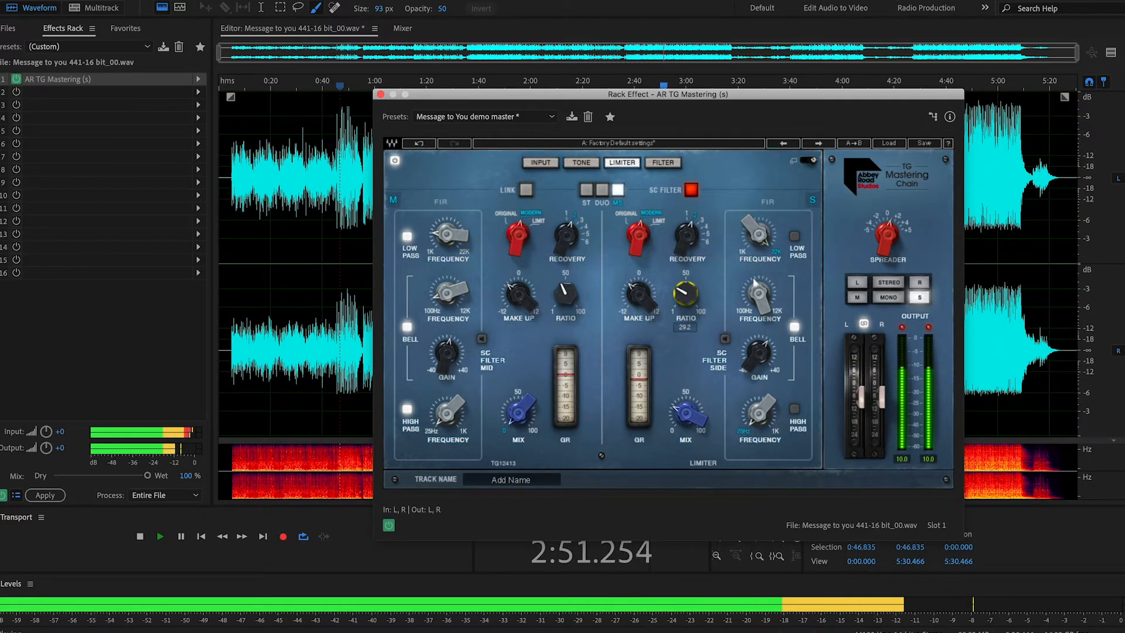
pyautogui.moveTo(685, 293); pyautogui.dragTo(683, 294)
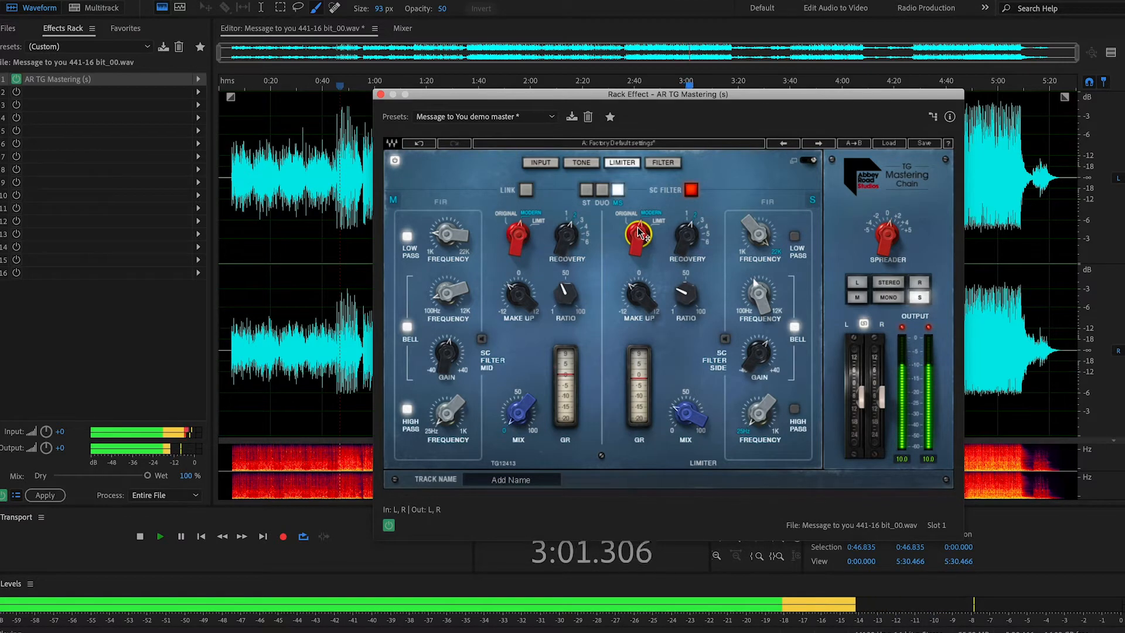
pyautogui.moveTo(639, 249); pyautogui.dragTo(629, 230)
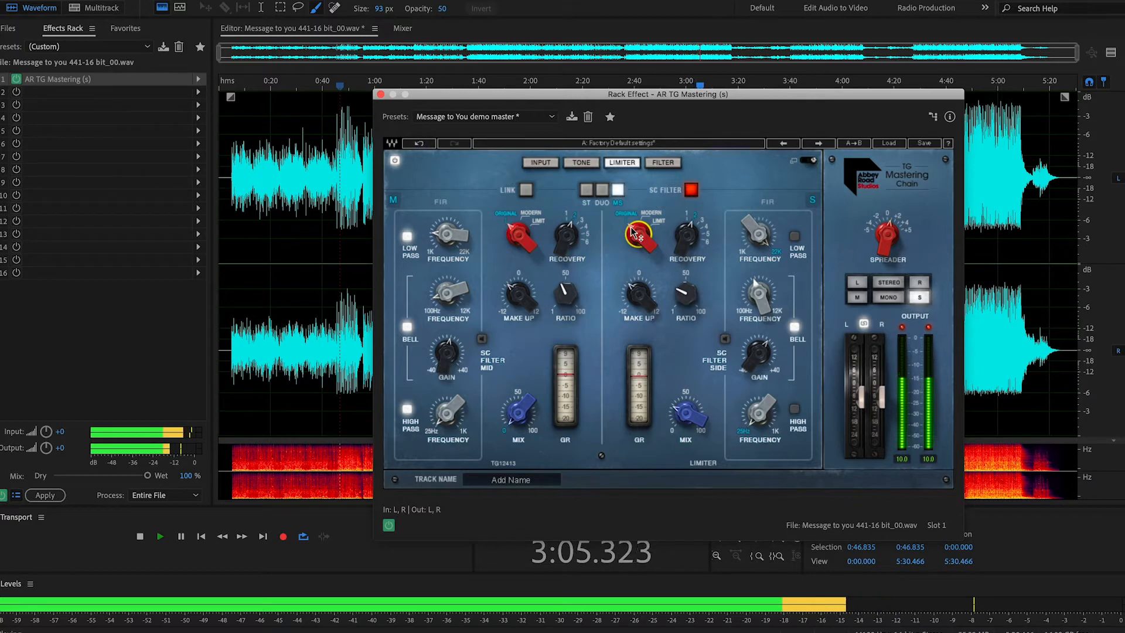
pyautogui.moveTo(633, 233); pyautogui.dragTo(642, 245)
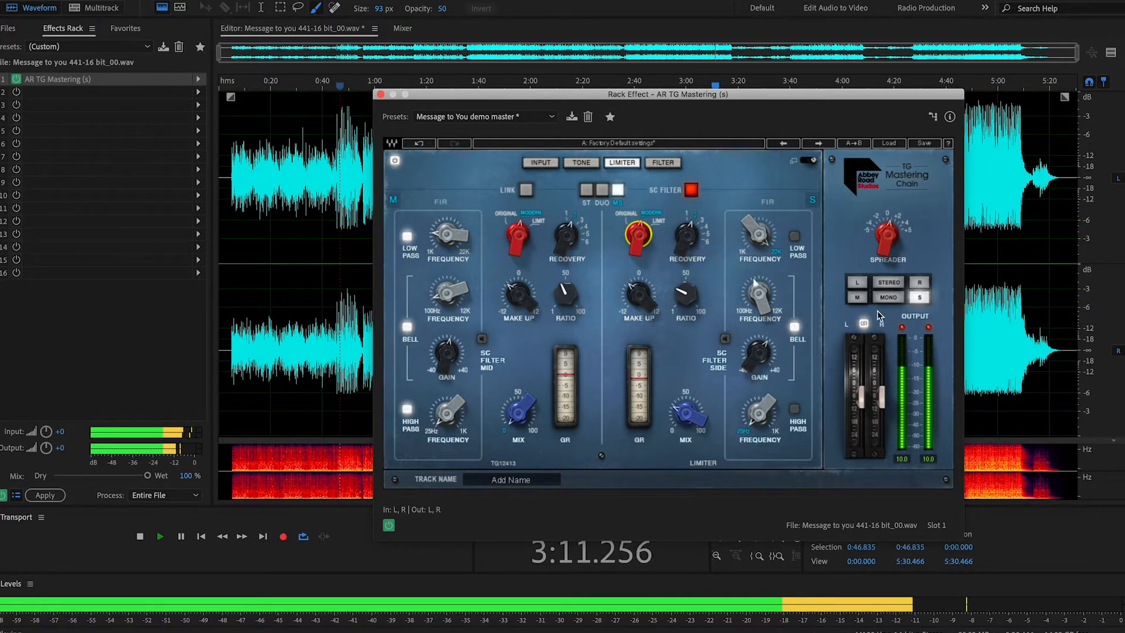
# Step: Monitor only the mid signal and turn the mid limiter's mix back up from 0
pyautogui.click(860, 299)
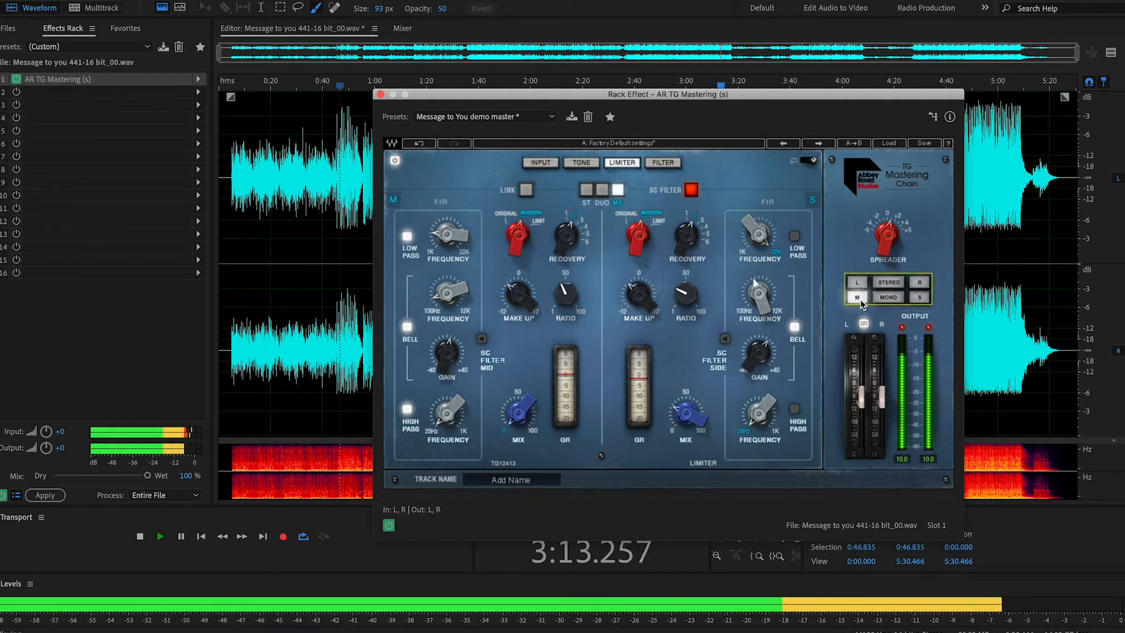
pyautogui.moveTo(520, 414); pyautogui.dragTo(520, 399)
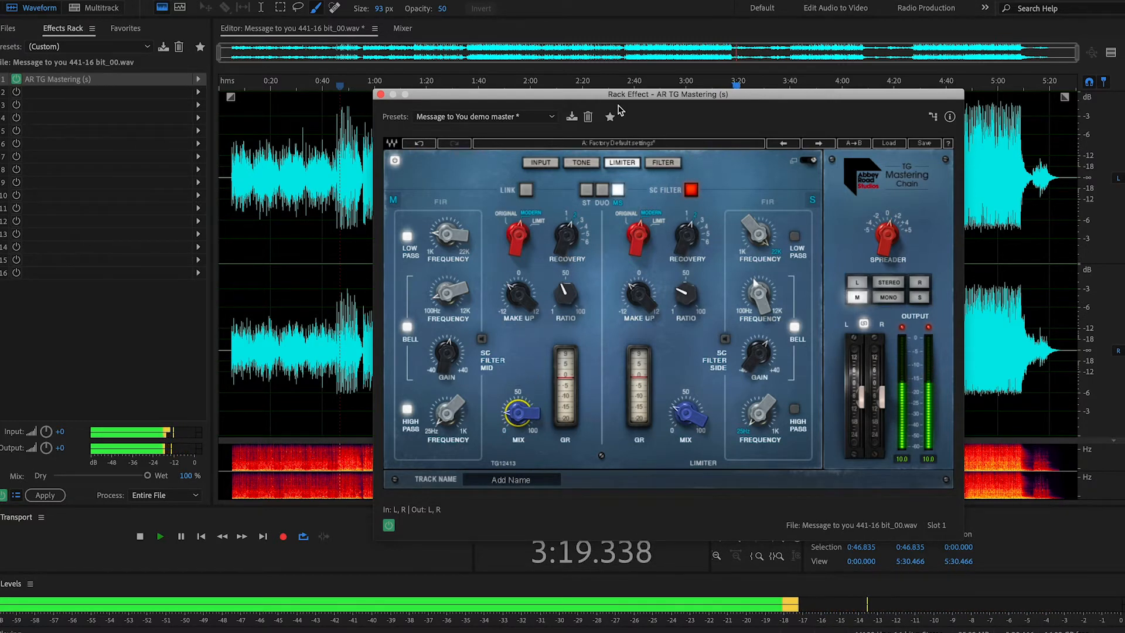
# Step: Move the effect window off the waveform and play from just before the 1:40 mark with stereo monitoring
pyautogui.moveTo(621, 104); pyautogui.dragTo(762, 139)
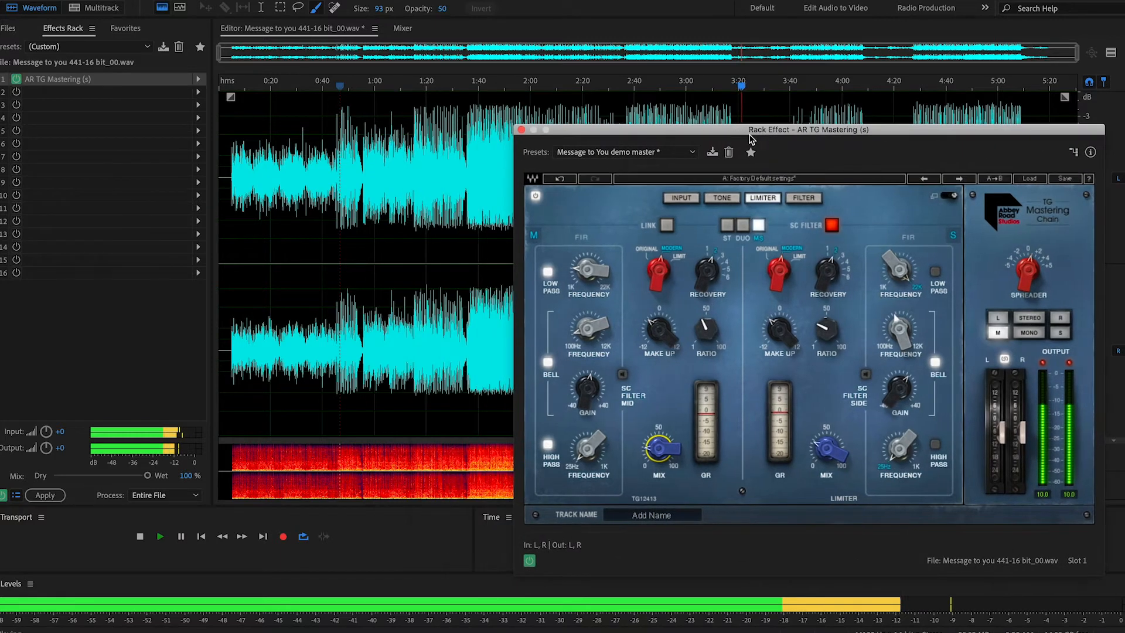
pyautogui.click(475, 86)
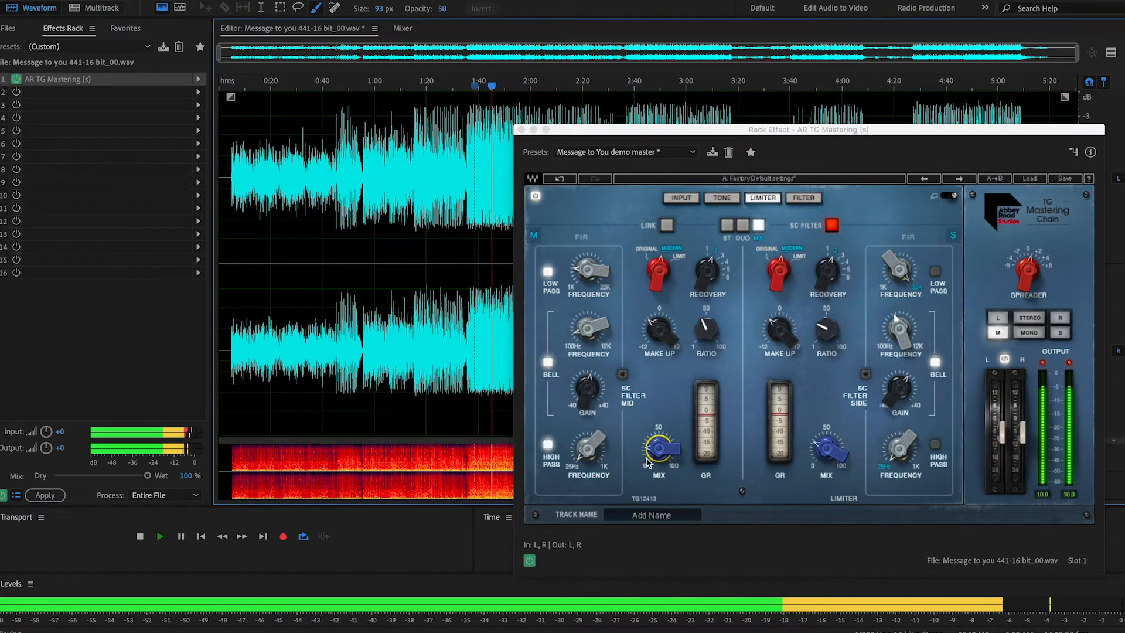
pyautogui.click(1030, 319)
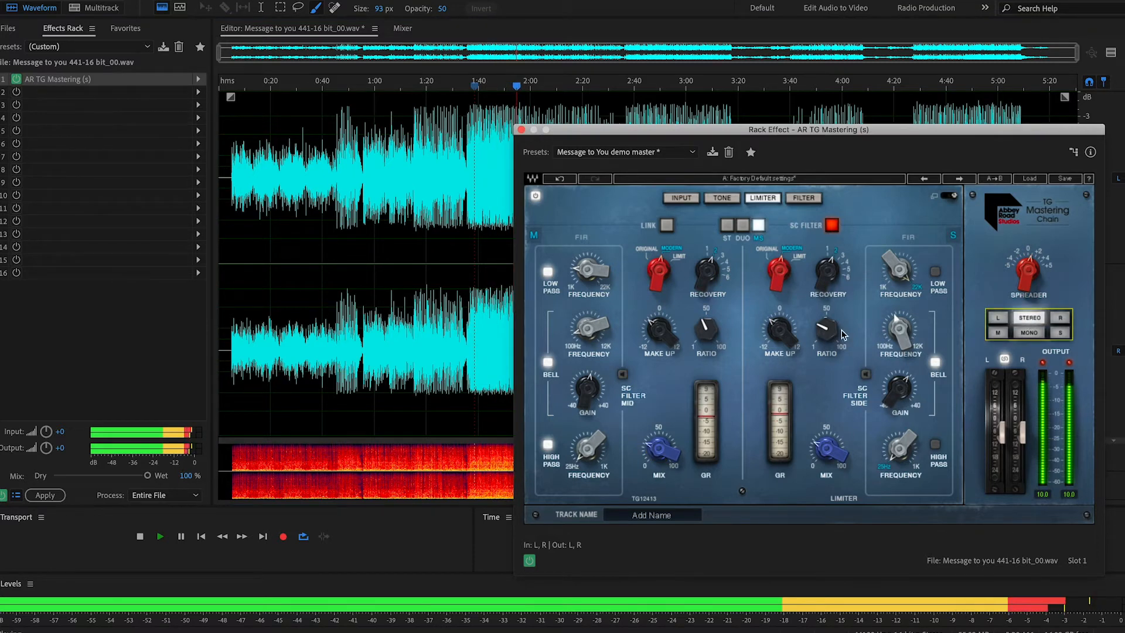
# Step: Adjust the mid limiter's make-up gain and the stereo spreader
pyautogui.moveTo(659, 331); pyautogui.dragTo(659, 316)
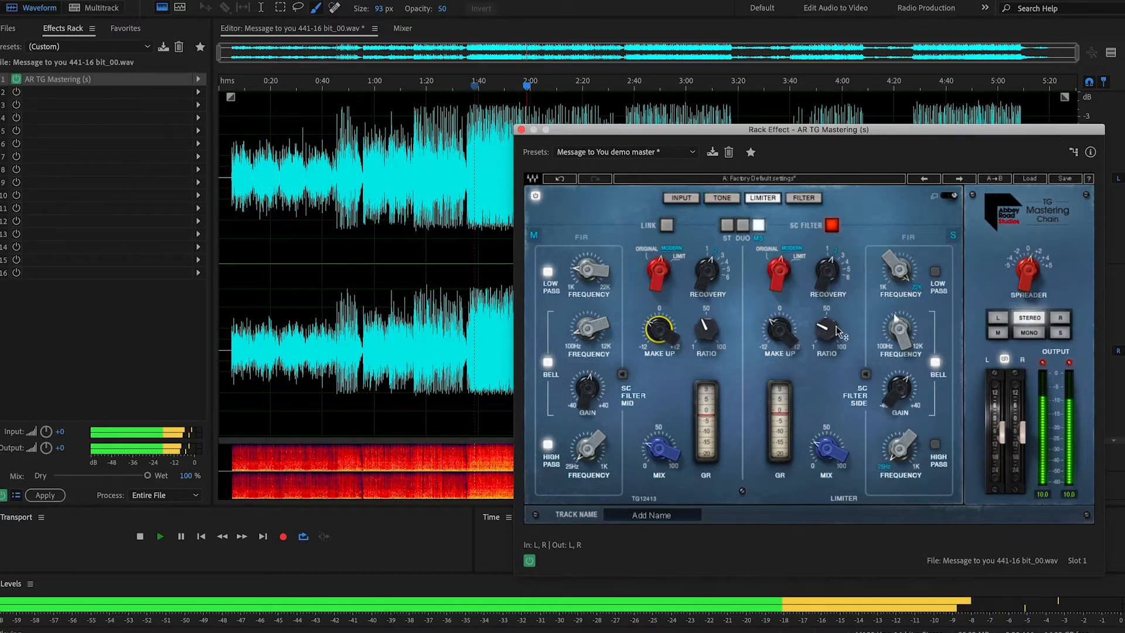
pyautogui.click(1026, 271)
pyautogui.moveTo(1026, 270); pyautogui.dragTo(1027, 274)
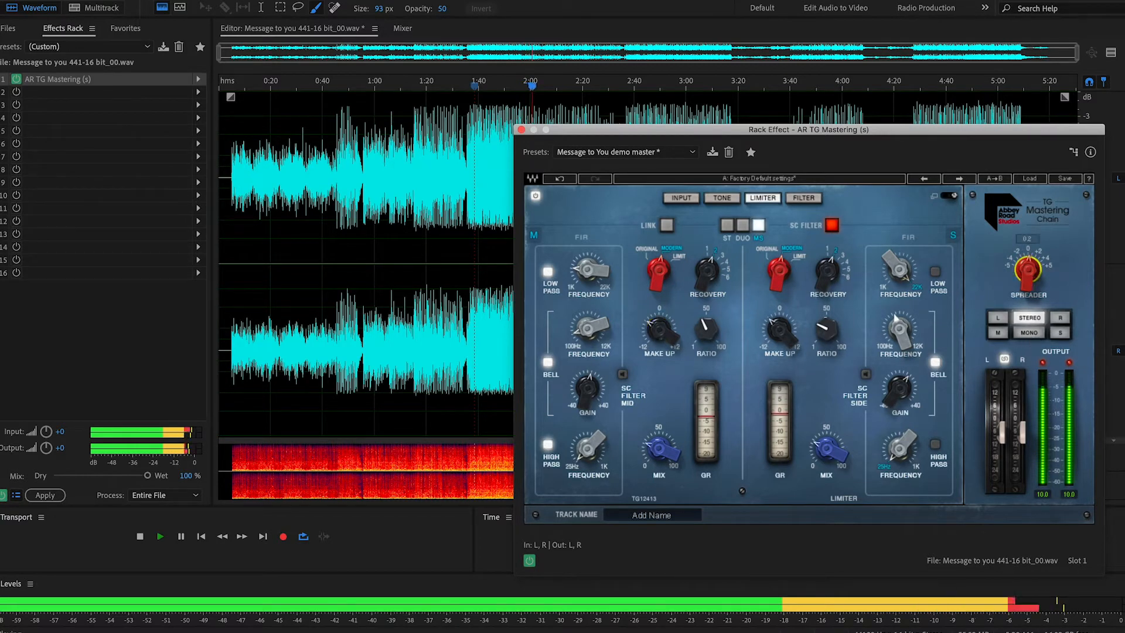
# Step: Monitor only the mid signal, solo the limiter's mid sidechain filter, and adjust its bell gain and frequency
pyautogui.click(998, 332)
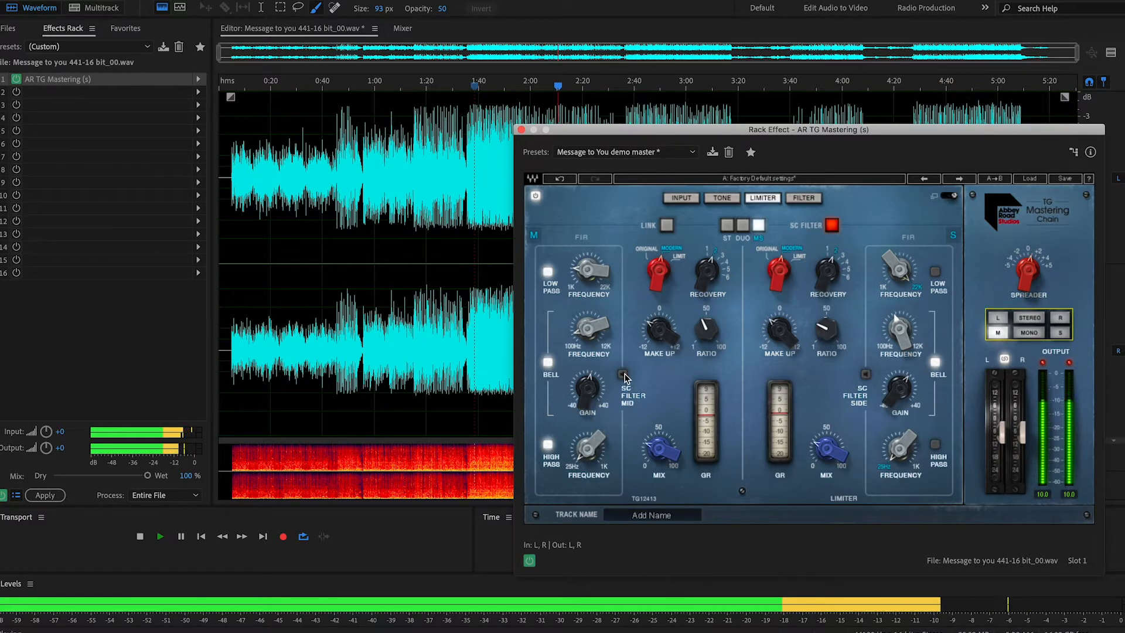
pyautogui.click(622, 375)
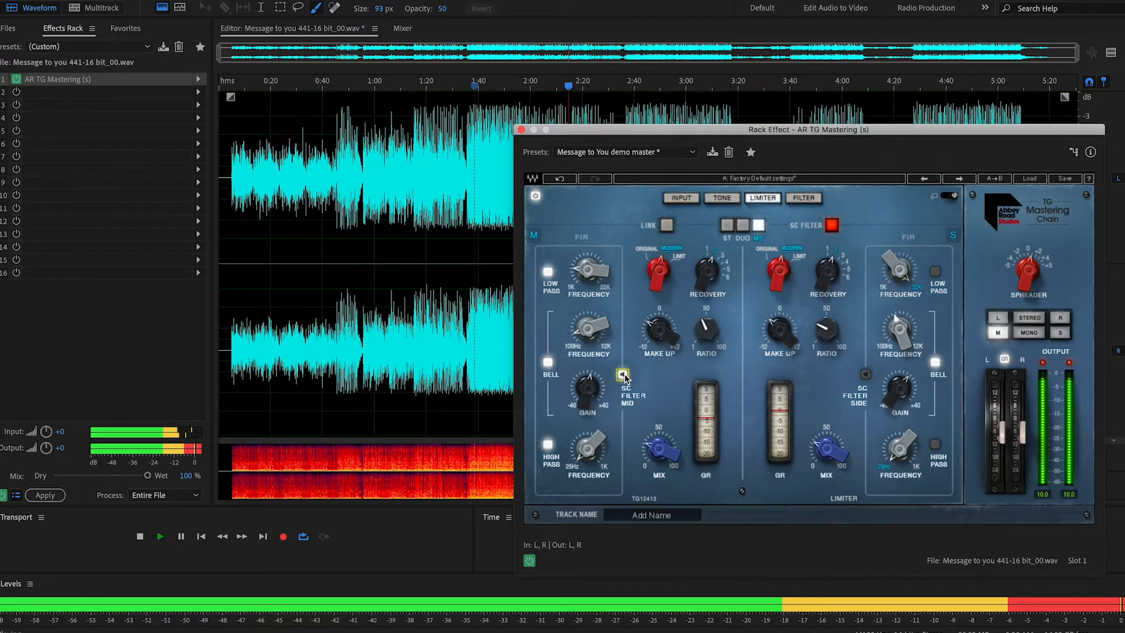
pyautogui.moveTo(587, 388); pyautogui.dragTo(587, 376)
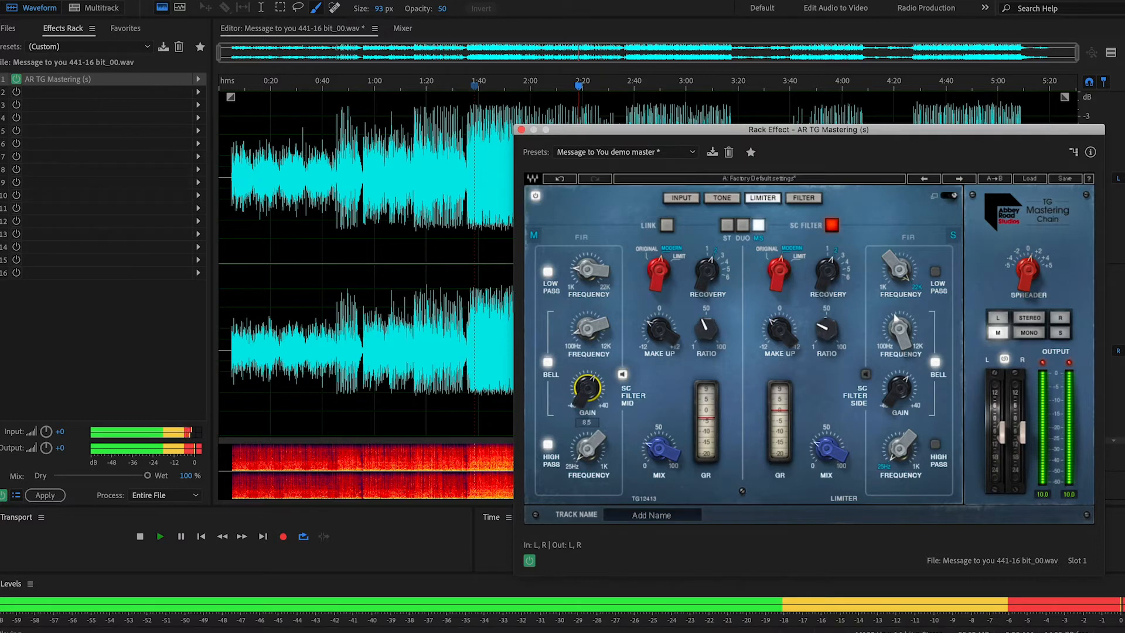
pyautogui.click(579, 350)
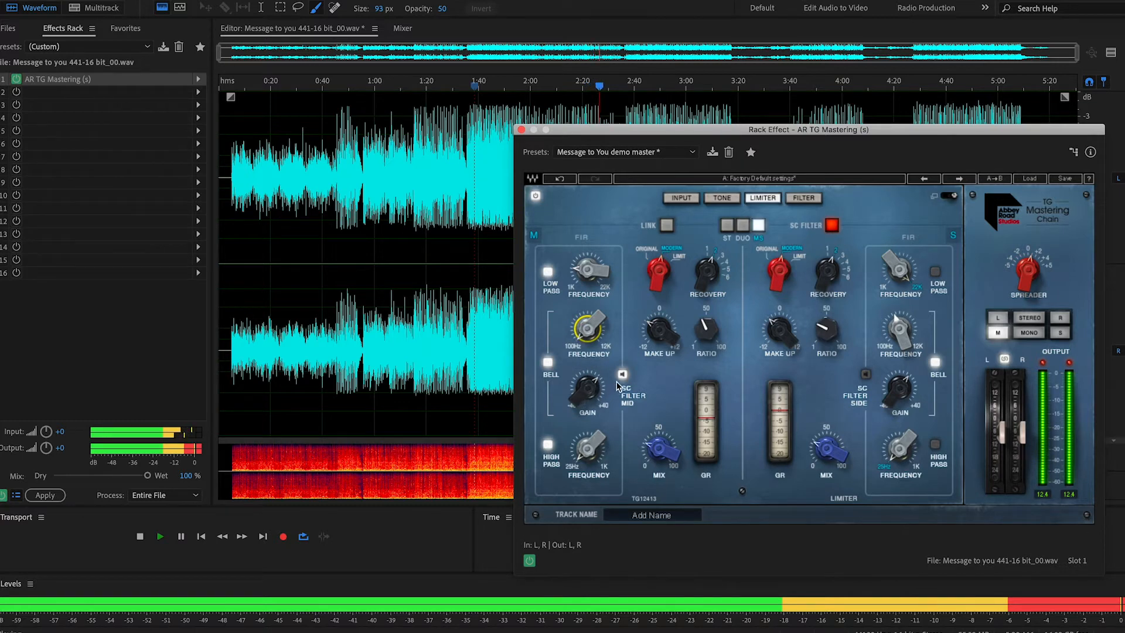
# Step: Audition mid limiter mix amounts with the mid sidechain bell filter toggled for comparison, and settle the mix below 50
pyautogui.click(659, 448)
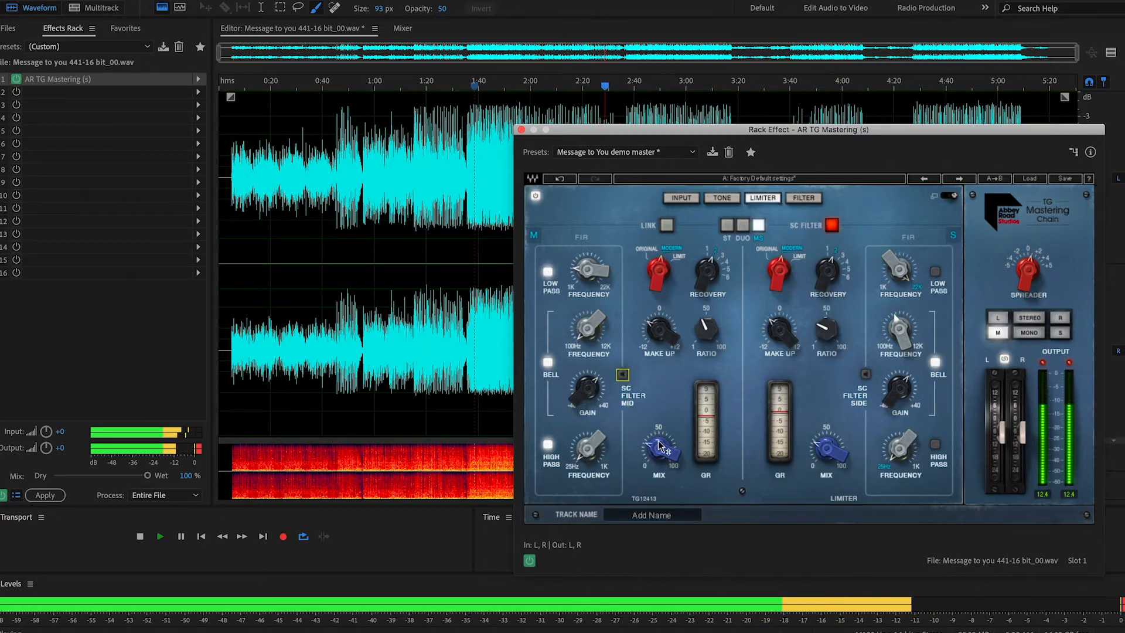
pyautogui.moveTo(659, 448)
pyautogui.mouseDown()
pyautogui.moveTo(659, 466)
pyautogui.moveTo(656, 447)
pyautogui.mouseUp()
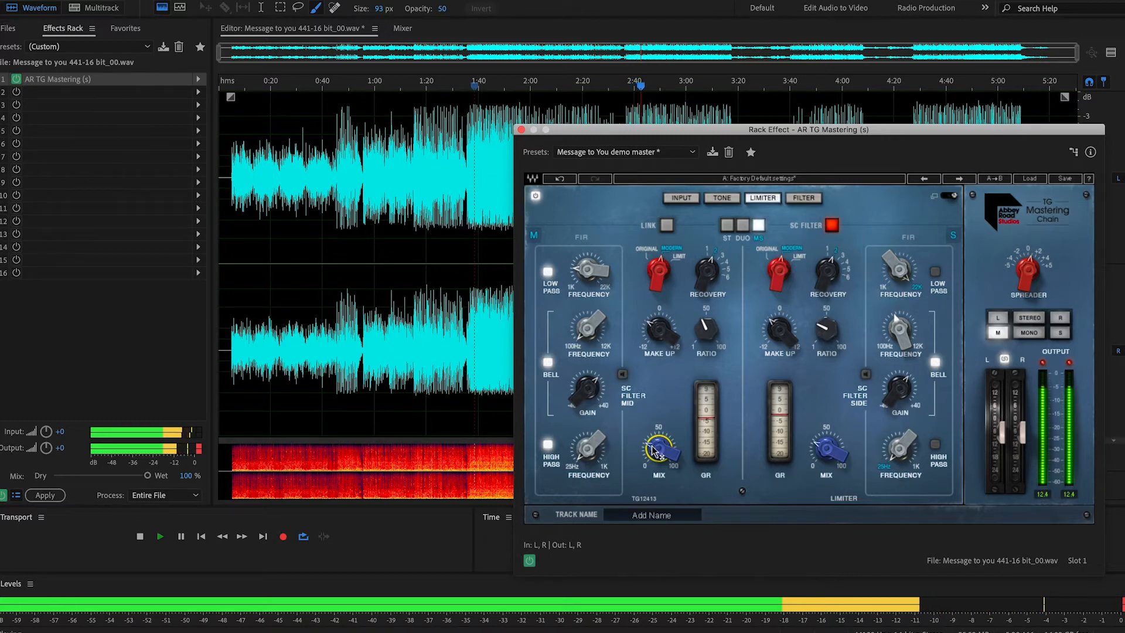
pyautogui.click(548, 363)
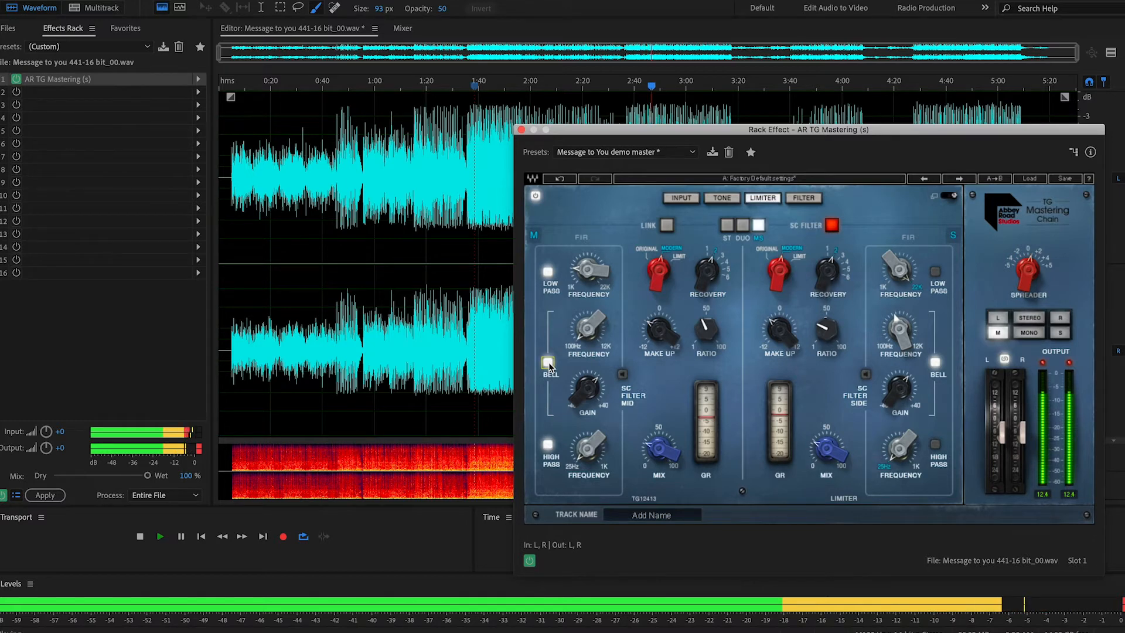
pyautogui.click(658, 423)
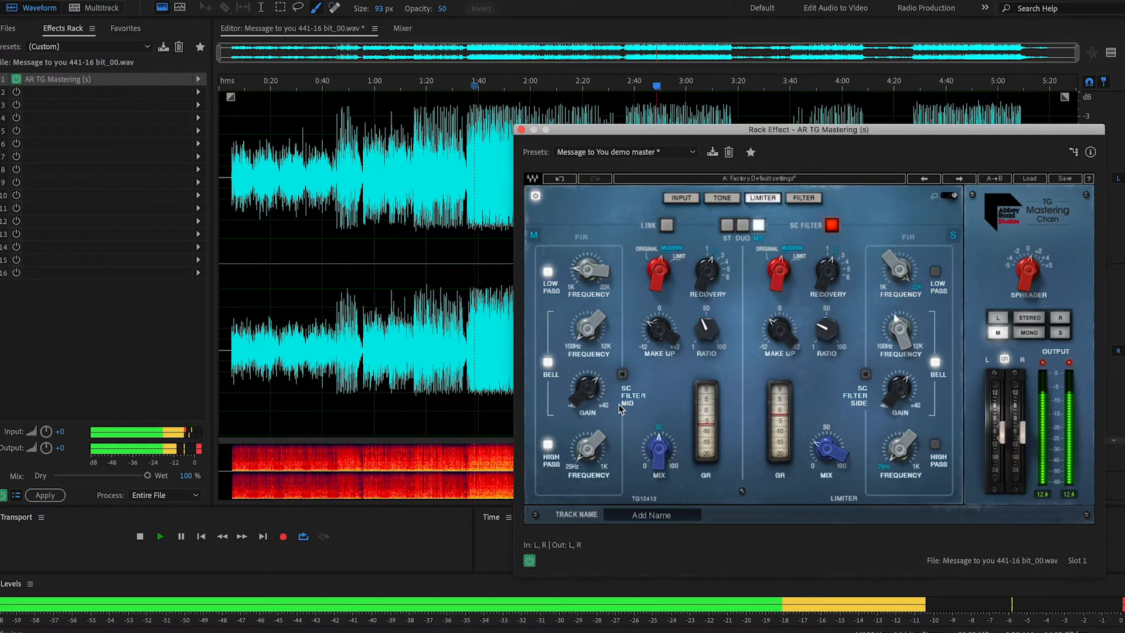
pyautogui.click(549, 363)
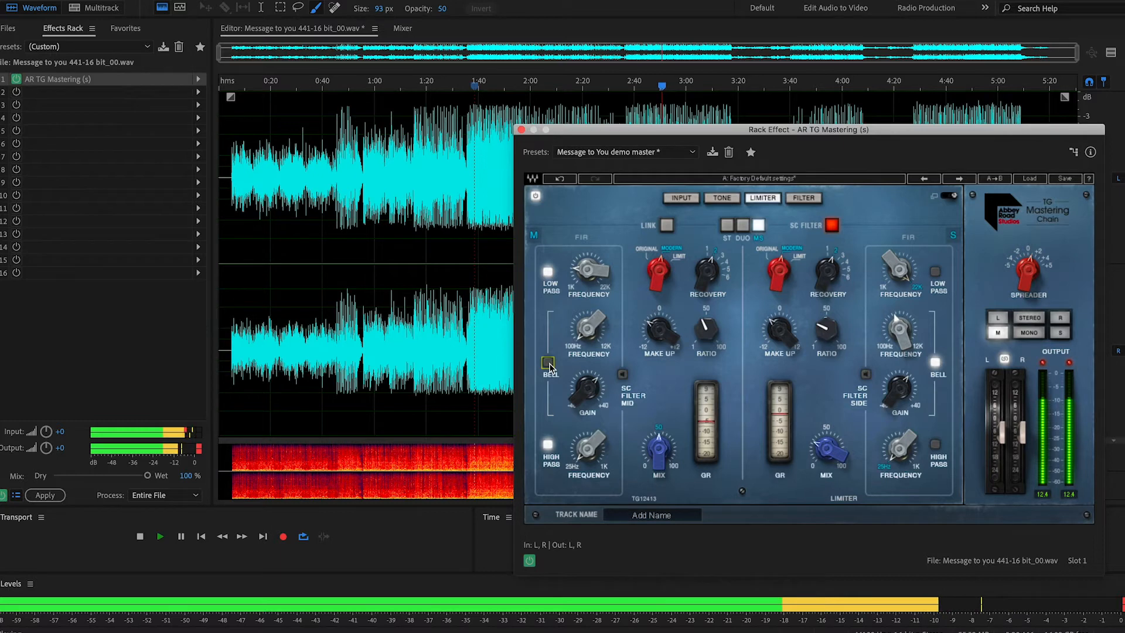
pyautogui.click(660, 447)
pyautogui.moveTo(660, 447); pyautogui.dragTo(660, 460)
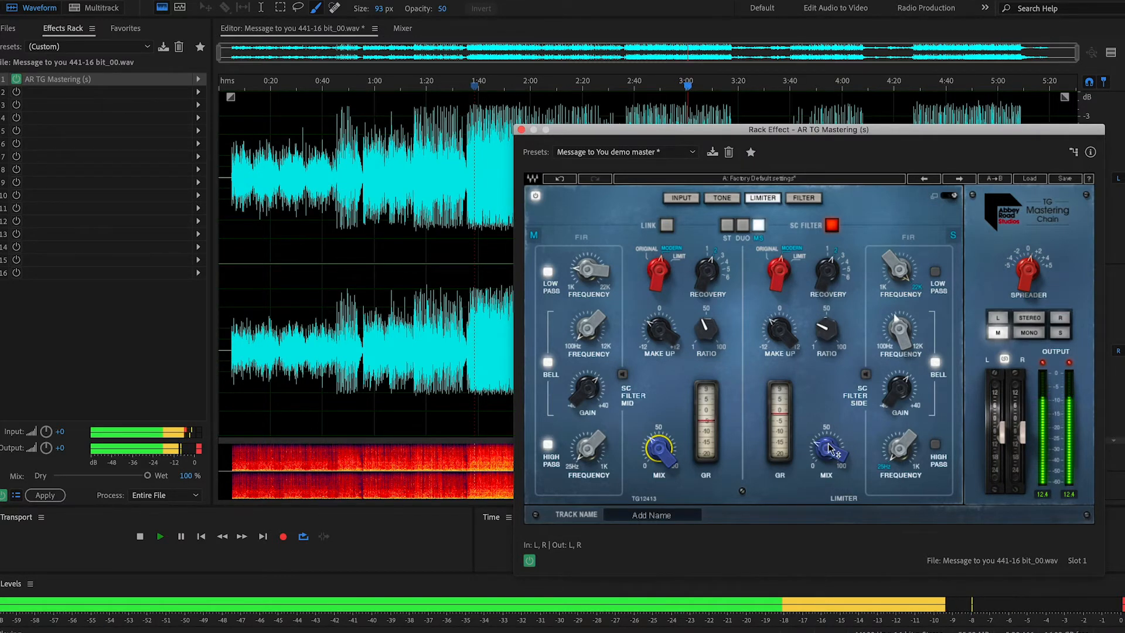
# Step: Fine-tune the side limiter's mix and return the monitoring to stereo
pyautogui.moveTo(826, 451); pyautogui.dragTo(830, 444)
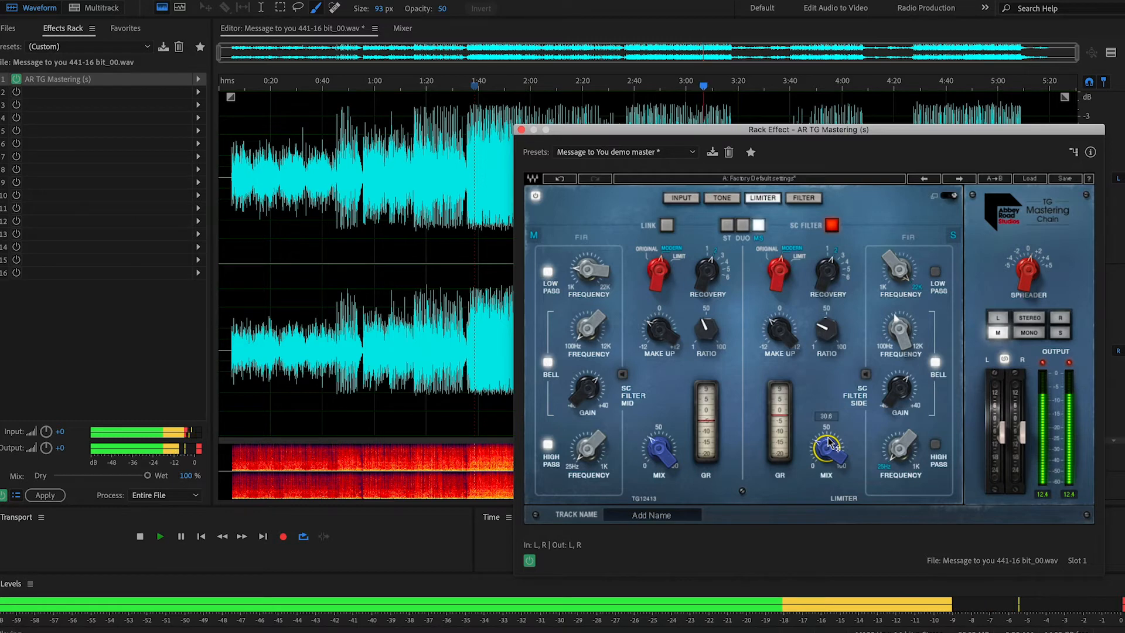
pyautogui.moveTo(832, 452); pyautogui.dragTo(831, 444)
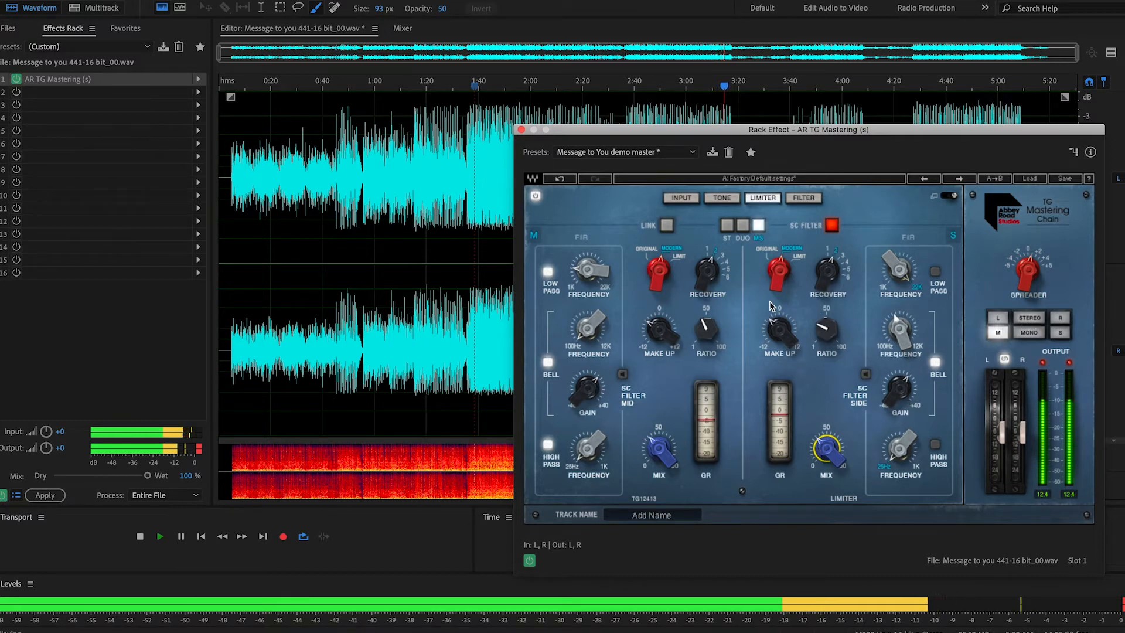
pyautogui.click(1006, 336)
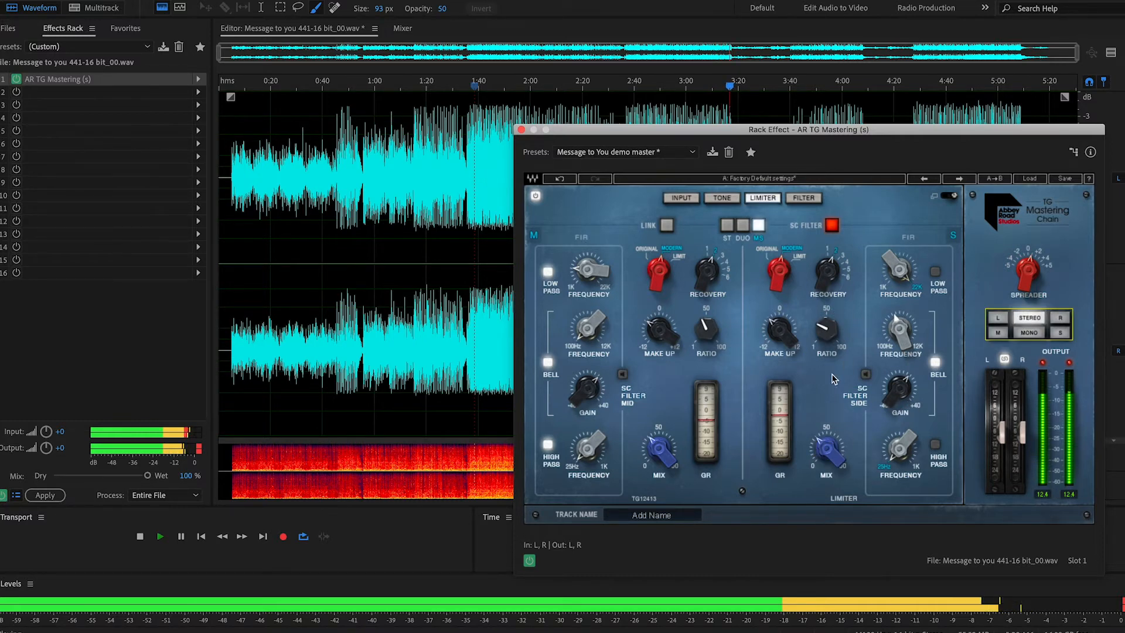
pyautogui.click(819, 454)
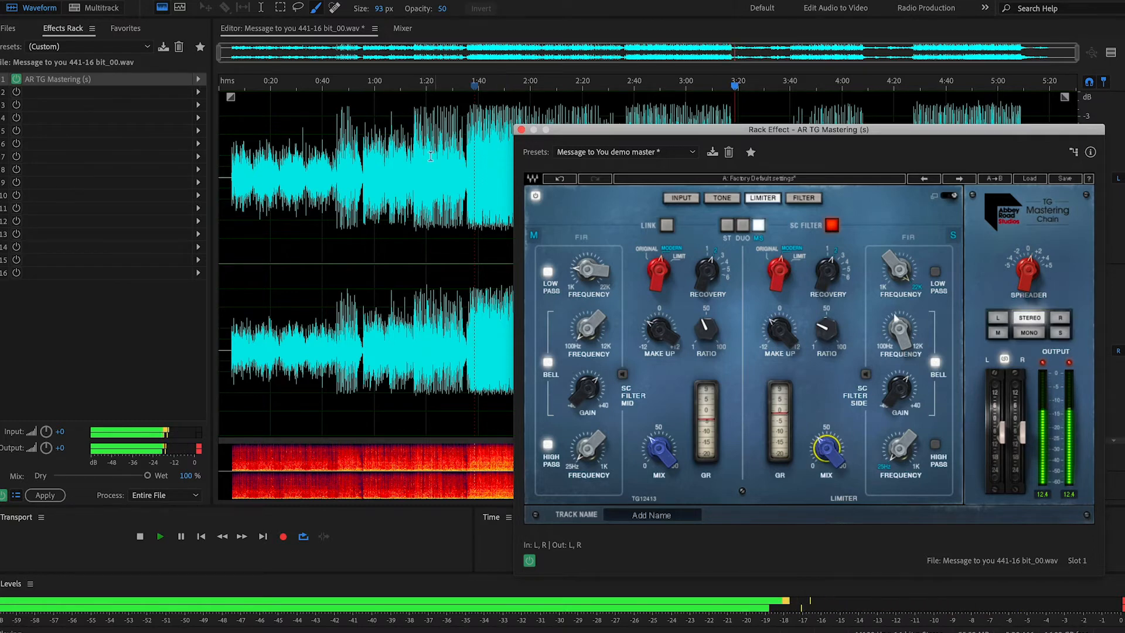
# Step: Replay the song from about the 1:40 mark and compare side, mid and stereo monitoring
pyautogui.click(474, 84)
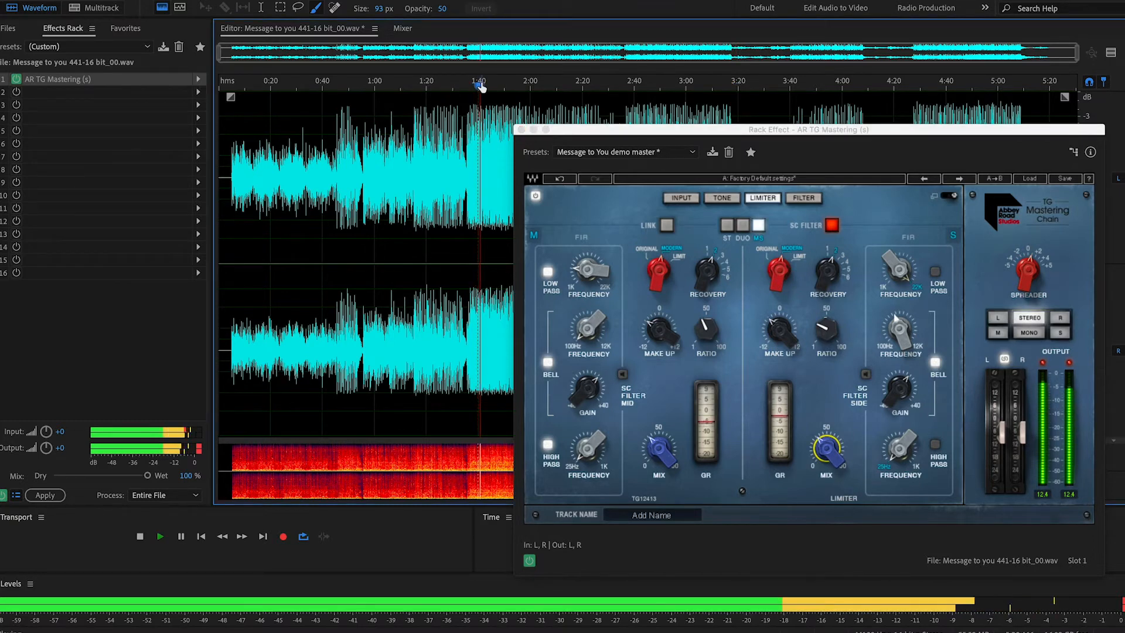
pyautogui.click(1060, 334)
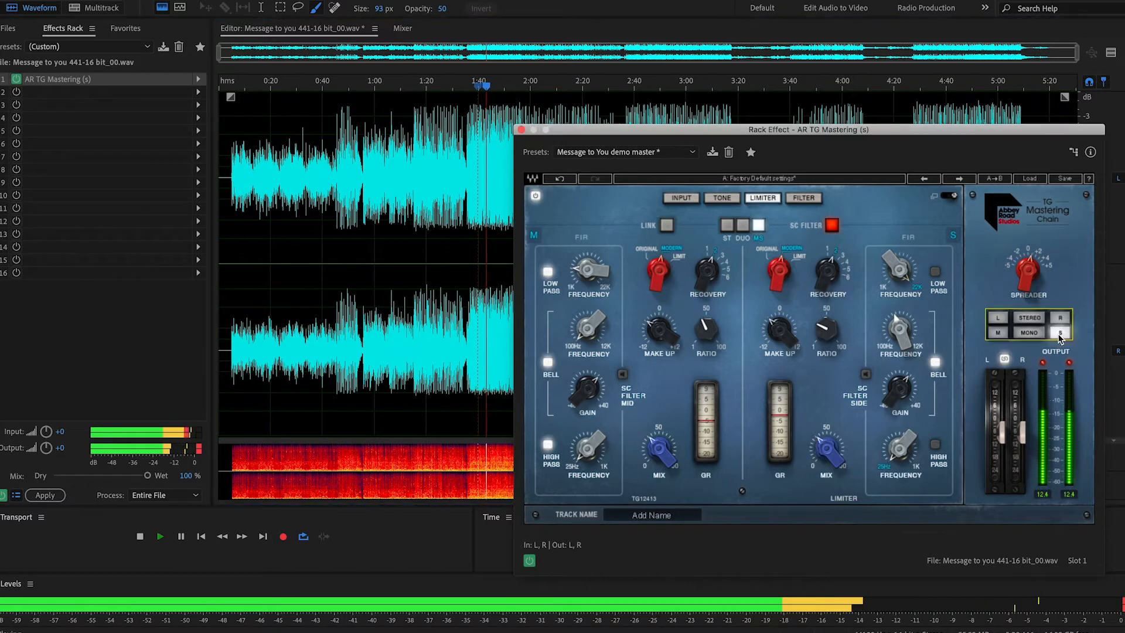
pyautogui.click(1003, 336)
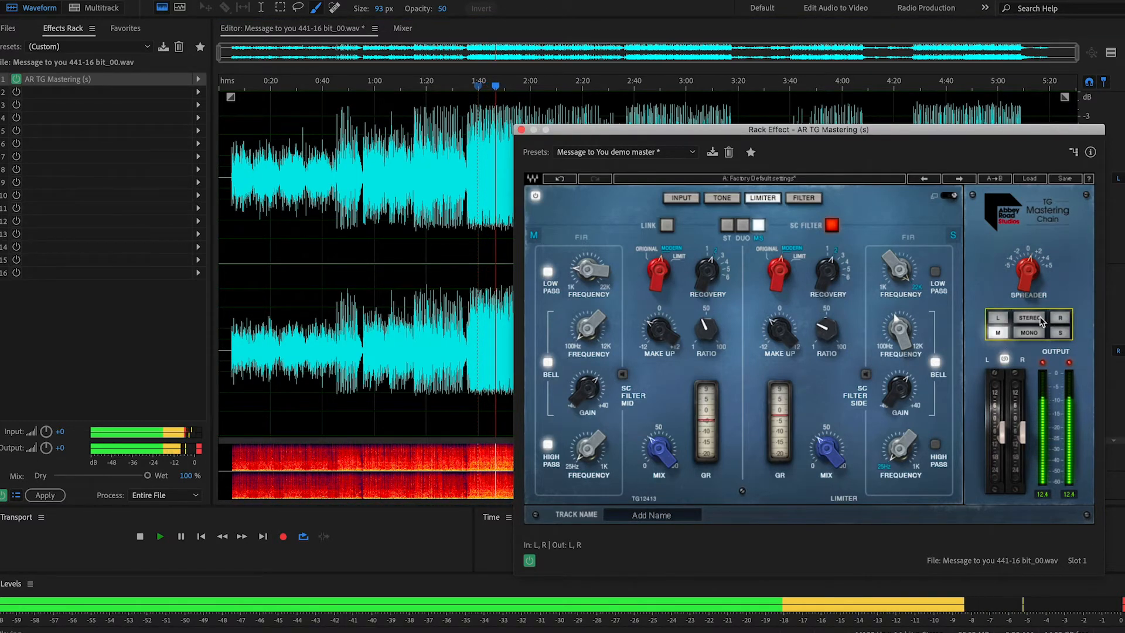
pyautogui.click(1039, 318)
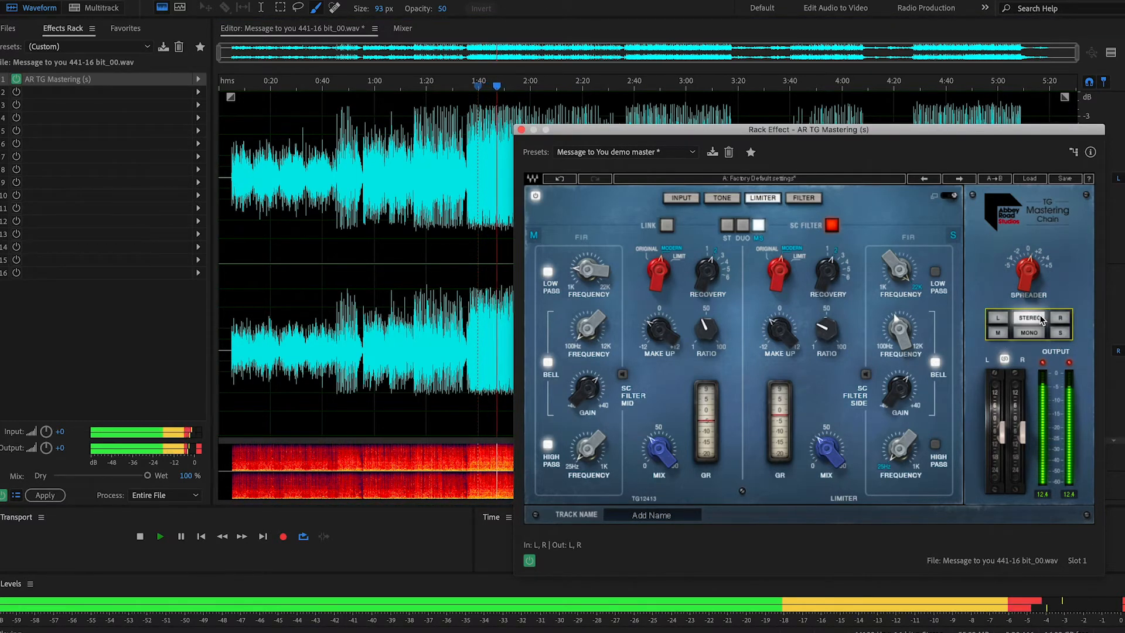
# Step: Show the Tone module, monitor only the mid signal, and adjust the gain of mid band 3
pyautogui.click(726, 199)
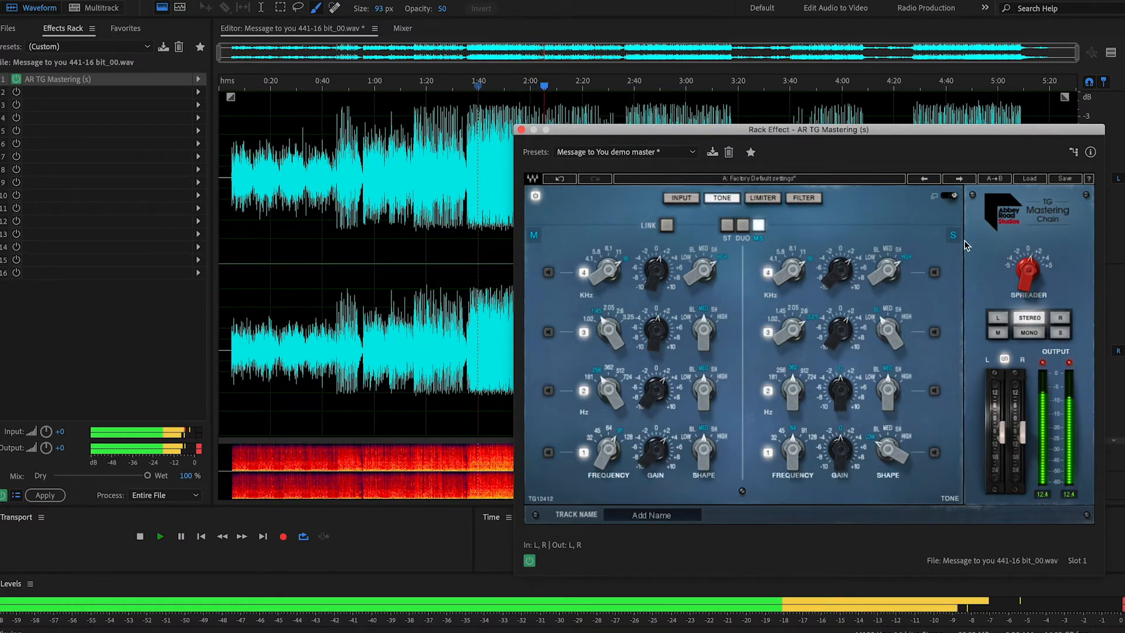
pyautogui.click(1003, 334)
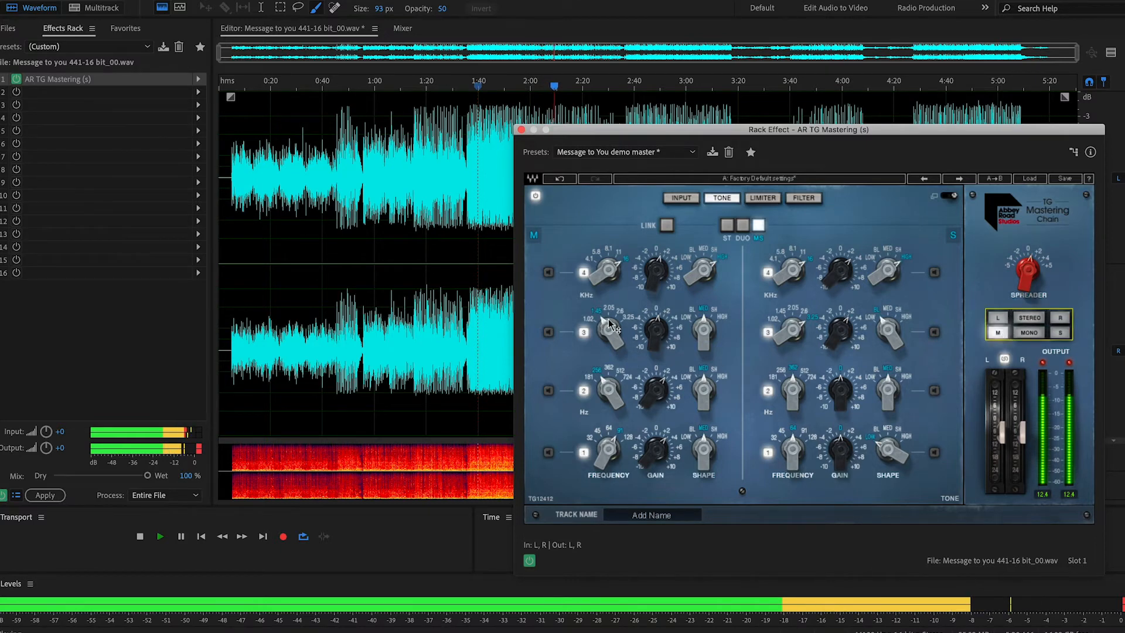
pyautogui.click(661, 319)
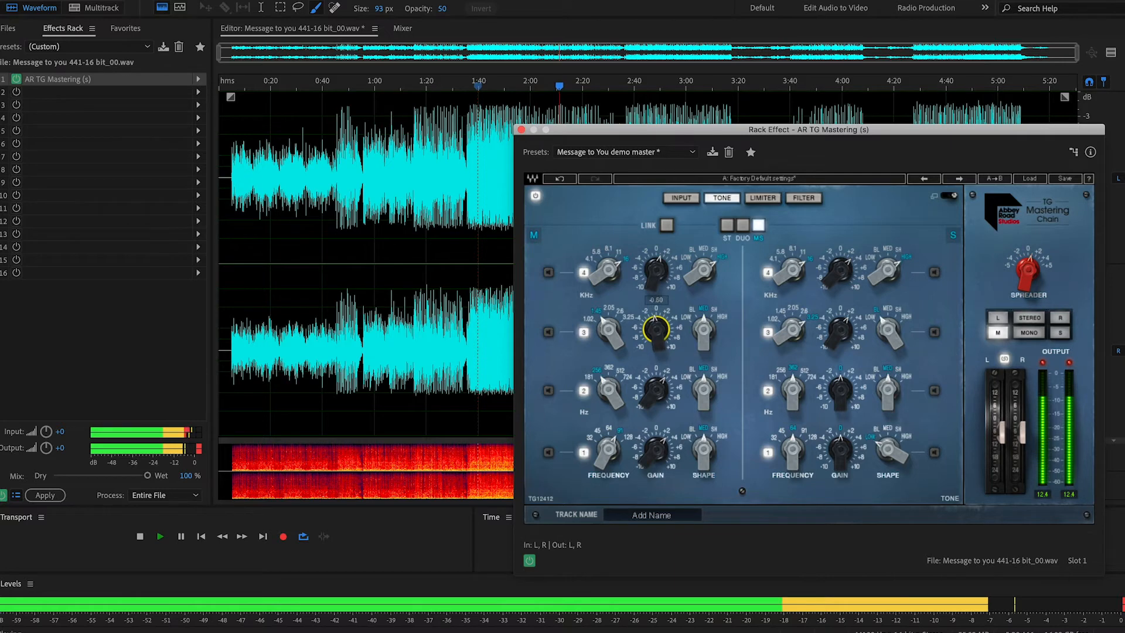
pyautogui.moveTo(661, 319); pyautogui.dragTo(660, 312)
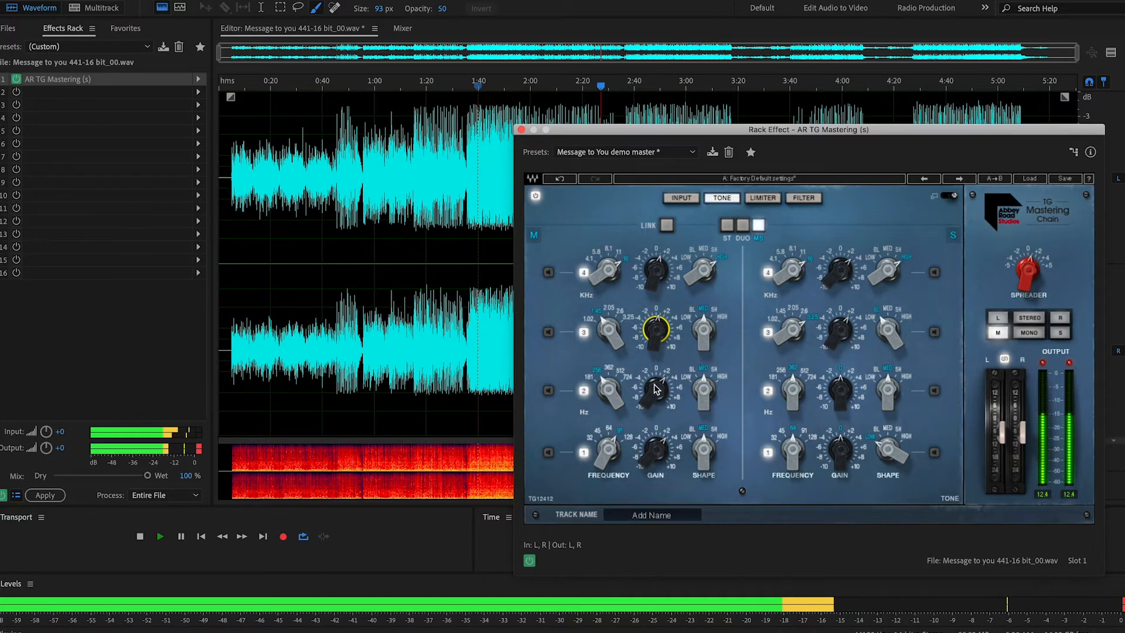
# Step: Adjust the mid channel's tone gains on bands 2, 1 and 4 while listening to the mid signal
pyautogui.moveTo(655, 393); pyautogui.dragTo(655, 403)
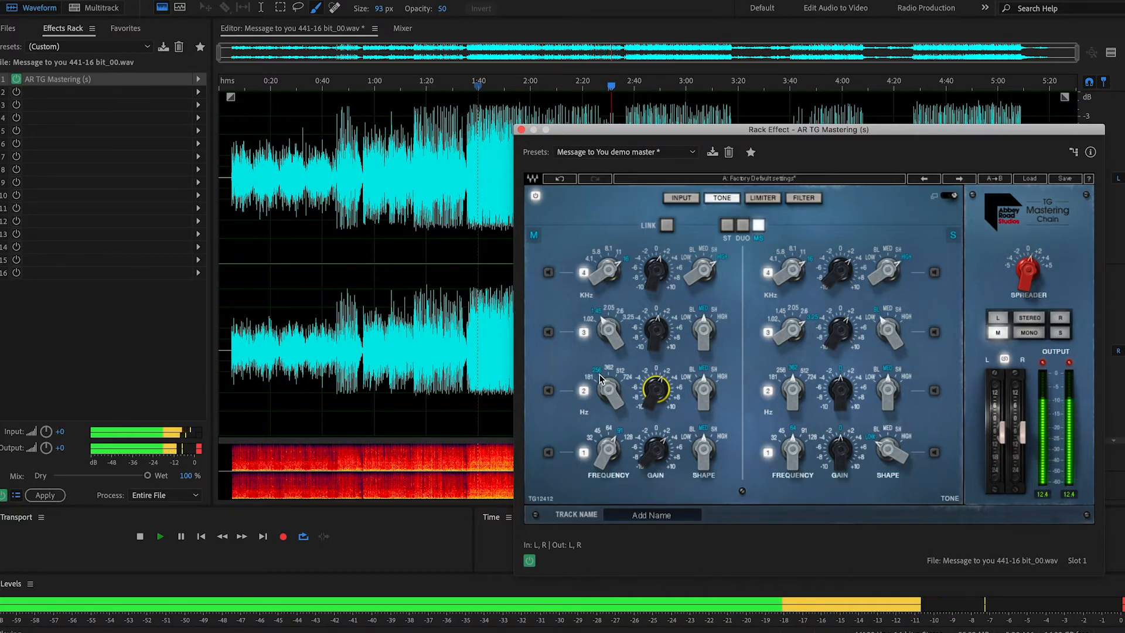
pyautogui.moveTo(655, 389)
pyautogui.mouseDown()
pyautogui.moveTo(655, 403)
pyautogui.moveTo(655, 389)
pyautogui.mouseUp()
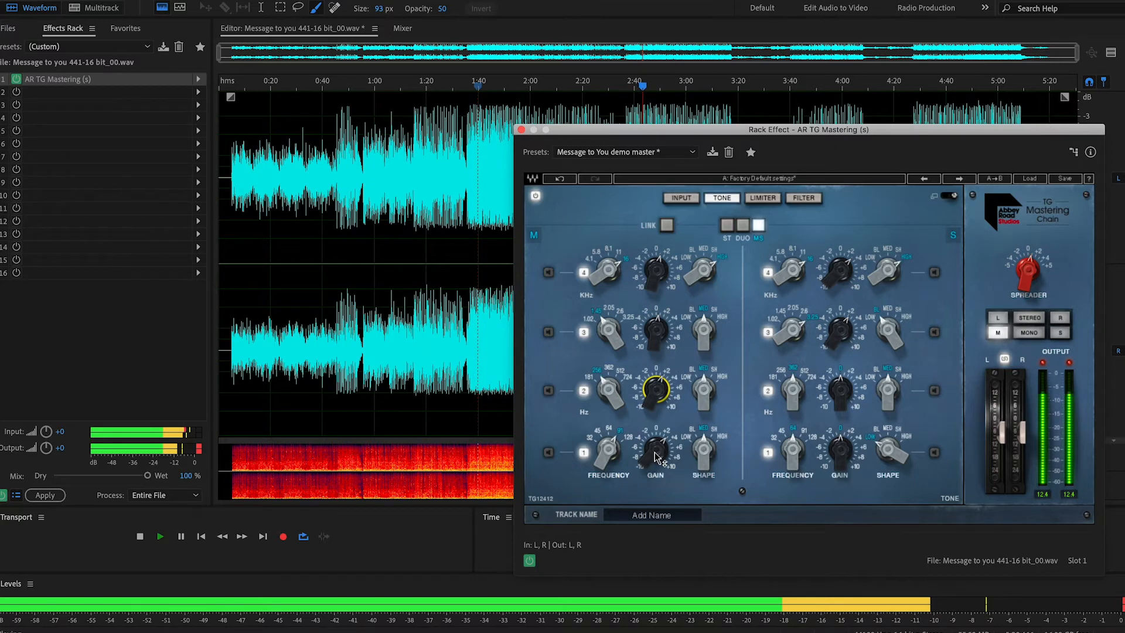
pyautogui.moveTo(646, 460); pyautogui.dragTo(646, 448)
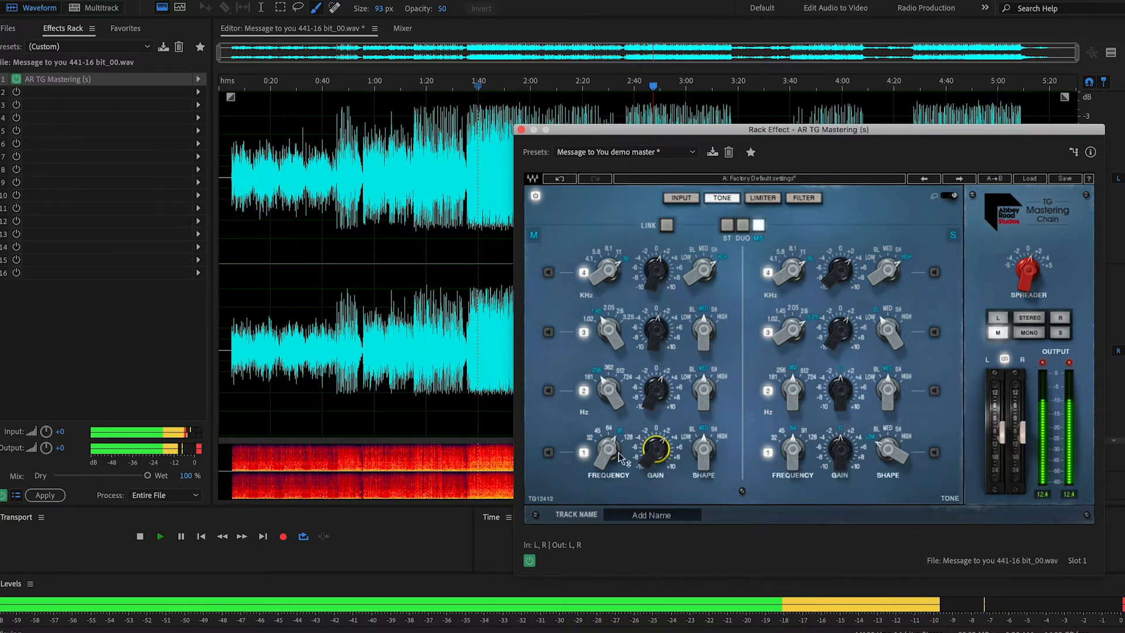
pyautogui.moveTo(657, 452)
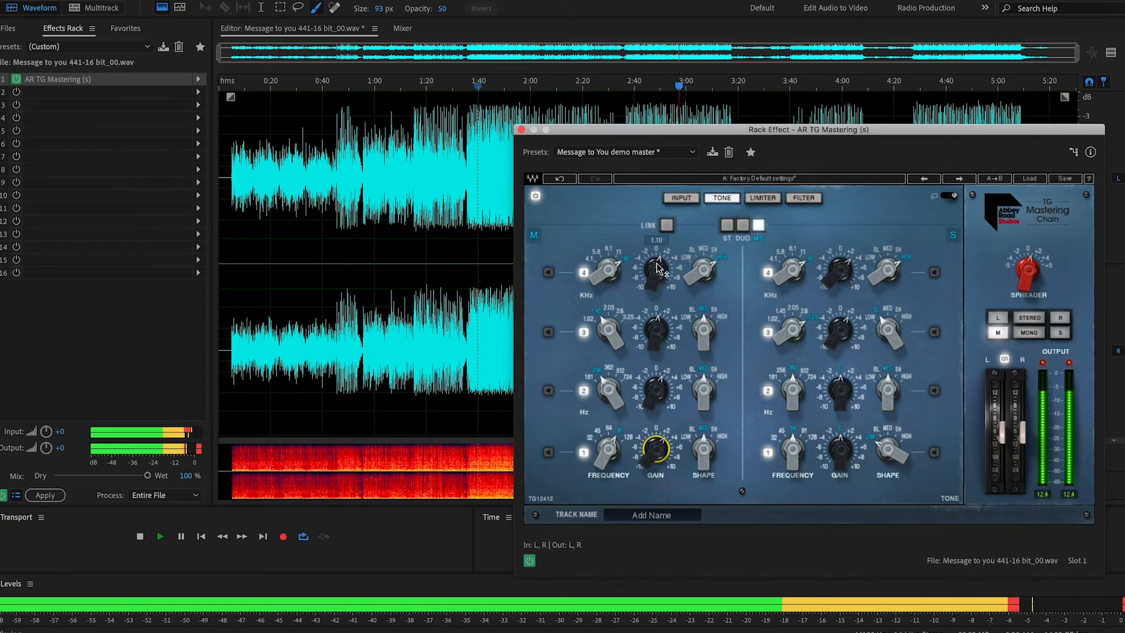
pyautogui.moveTo(656, 267); pyautogui.dragTo(657, 284)
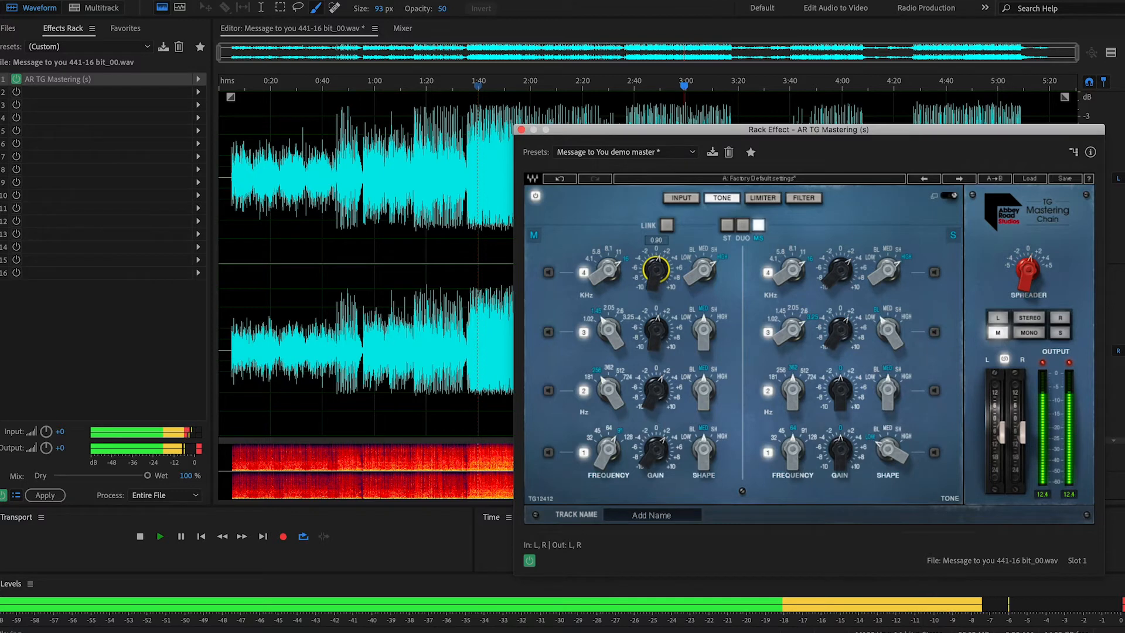
# Step: Monitor only the side signal and adjust the side channel's tone gains on bands 3 and 4
pyautogui.click(1062, 335)
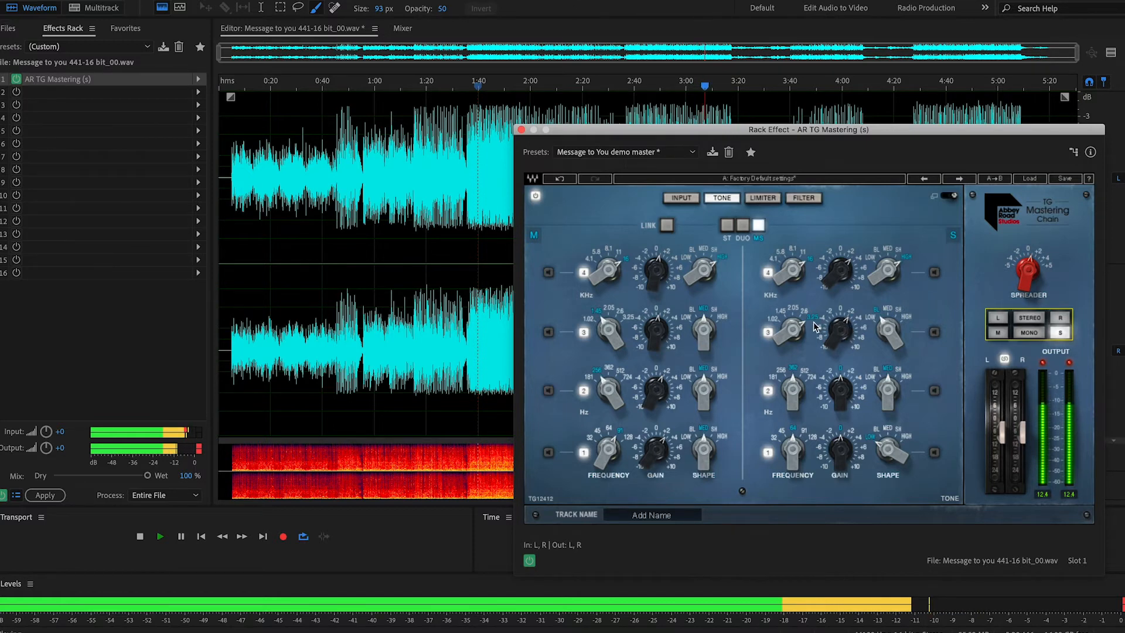
pyautogui.moveTo(841, 326)
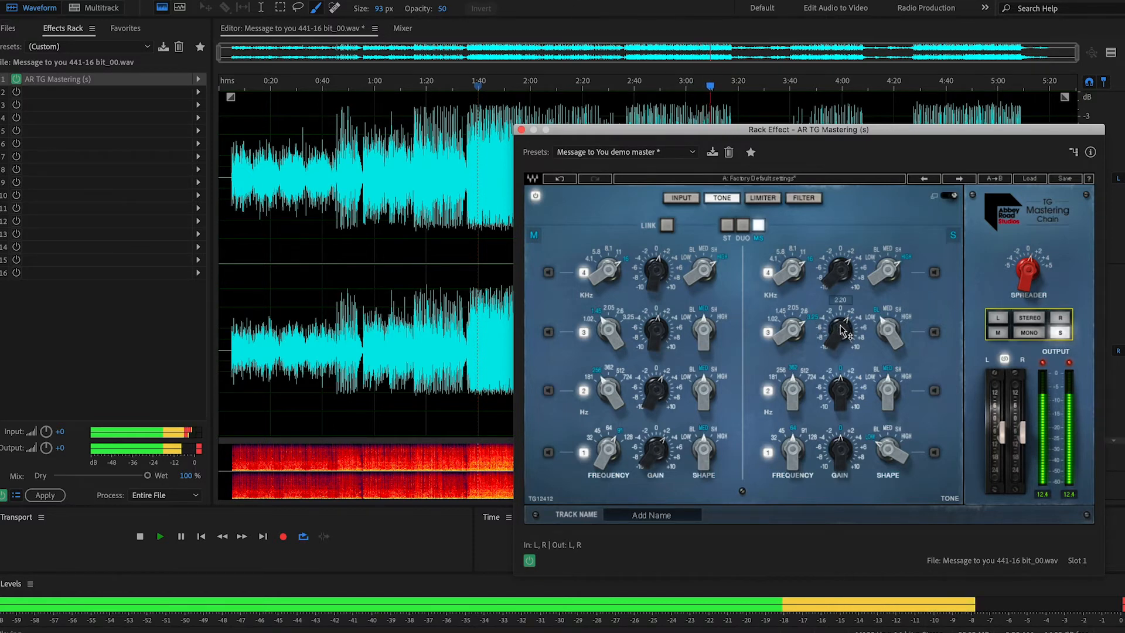
pyautogui.moveTo(841, 330); pyautogui.dragTo(842, 338)
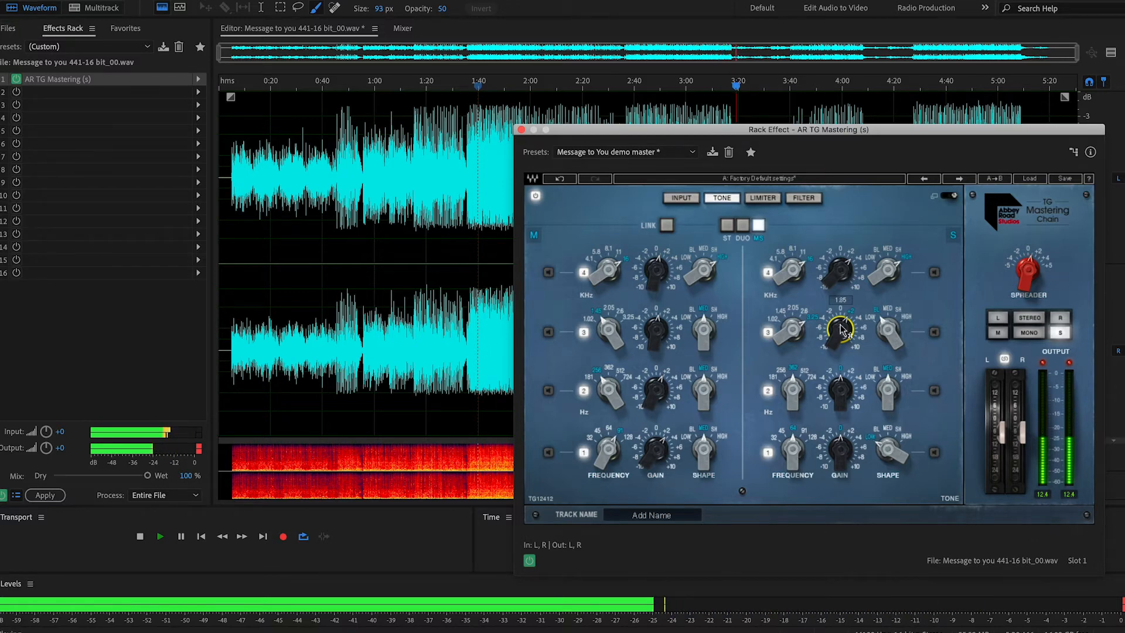
pyautogui.moveTo(842, 329); pyautogui.dragTo(841, 325)
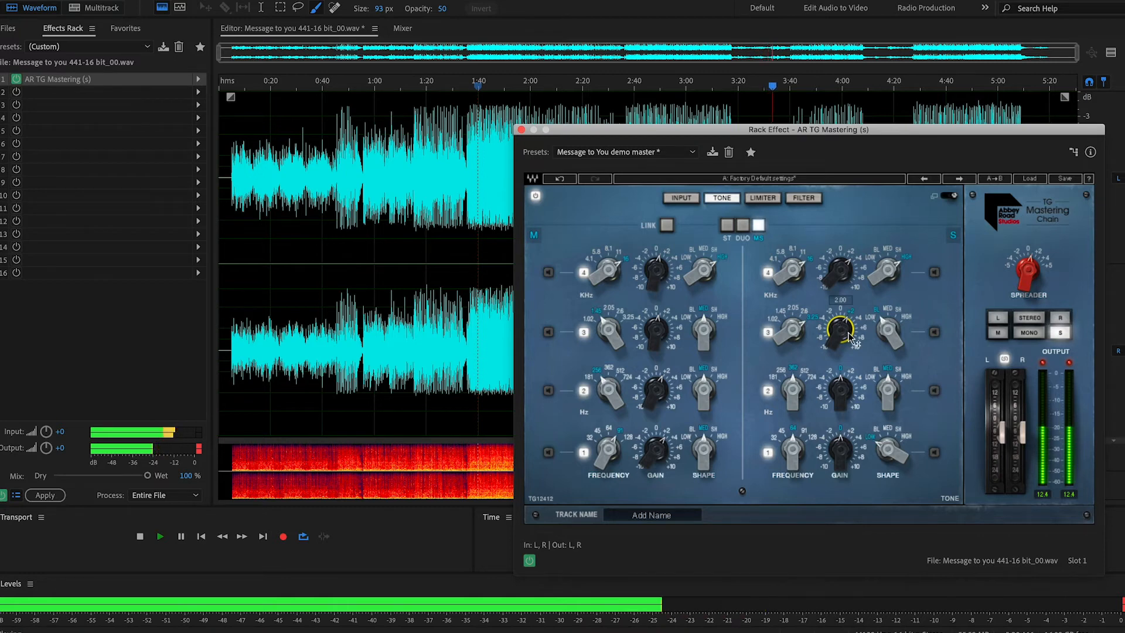
pyautogui.moveTo(849, 335); pyautogui.dragTo(849, 347)
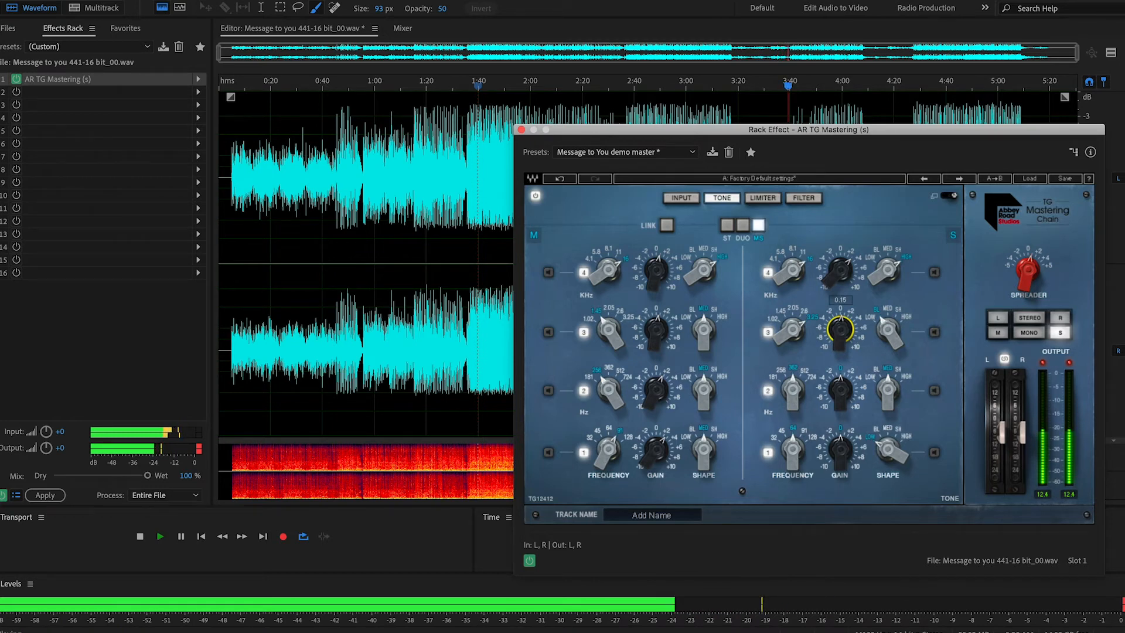
pyautogui.moveTo(849, 346); pyautogui.dragTo(849, 346)
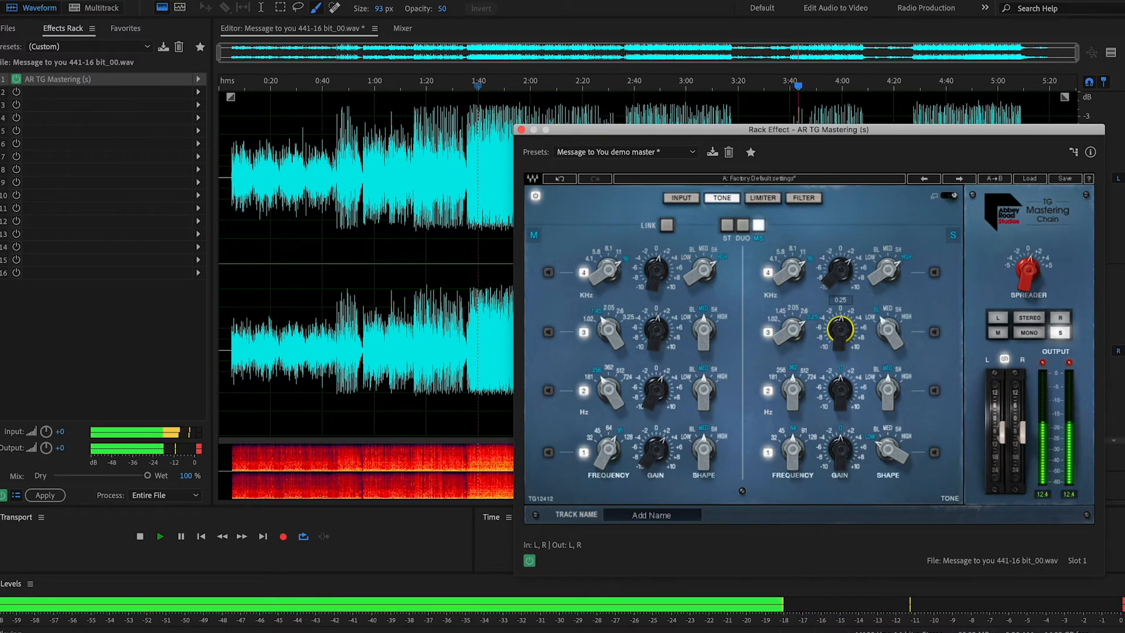
pyautogui.moveTo(849, 346); pyautogui.dragTo(846, 333)
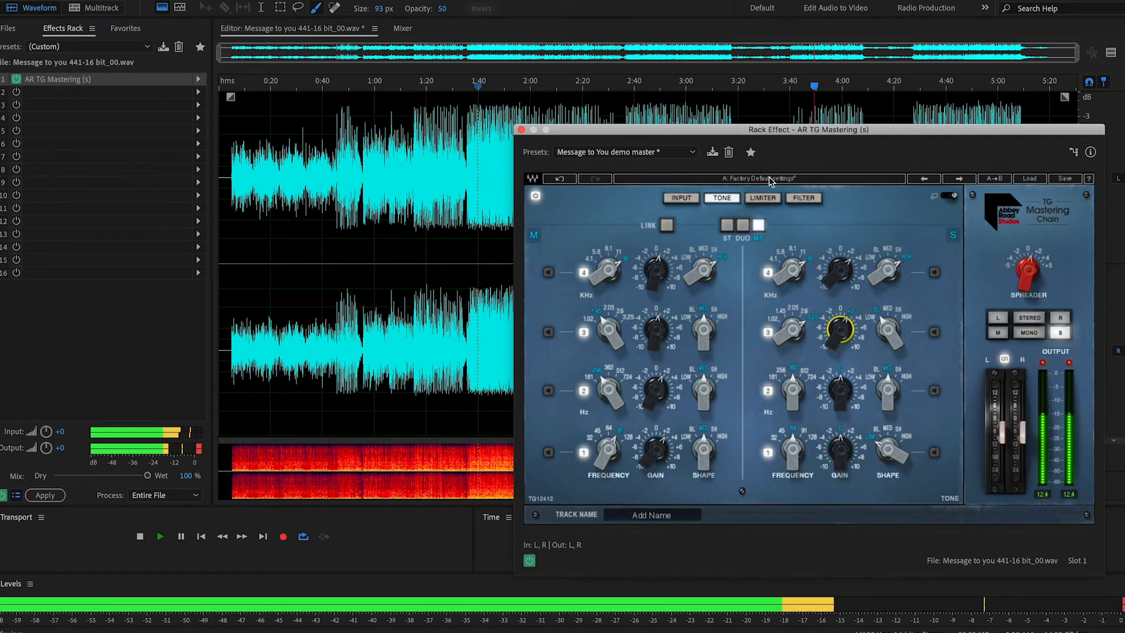
pyautogui.moveTo(842, 258); pyautogui.dragTo(842, 249)
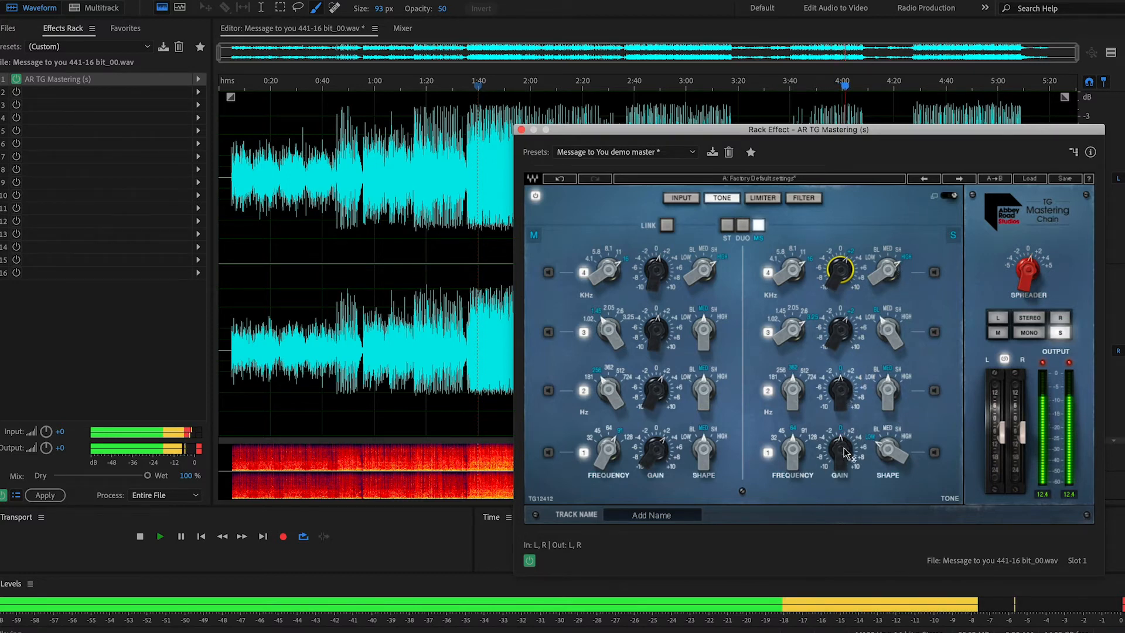
# Step: Show the Filter module and compare the song in stereo, side-only and mid-only monitoring
pyautogui.click(1029, 317)
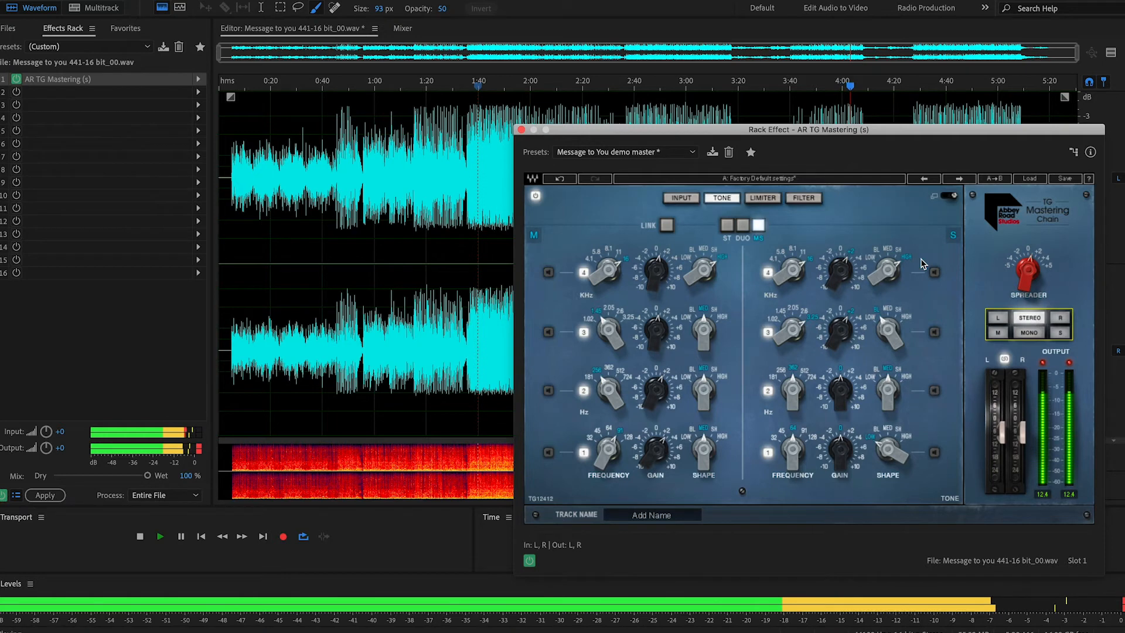
pyautogui.click(803, 198)
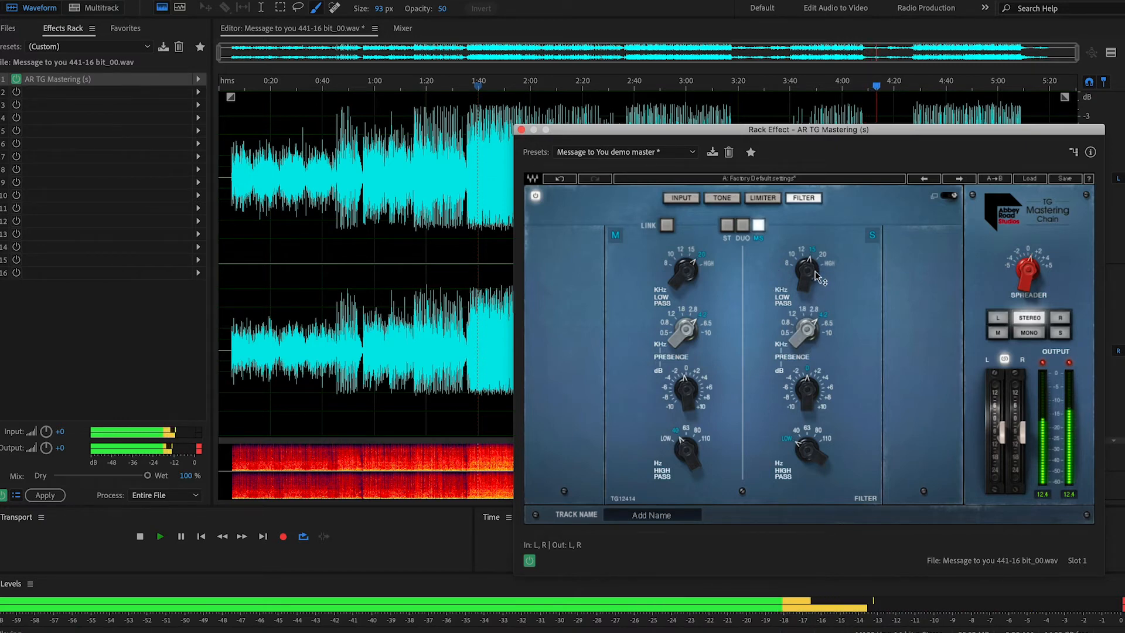
pyautogui.click(1060, 333)
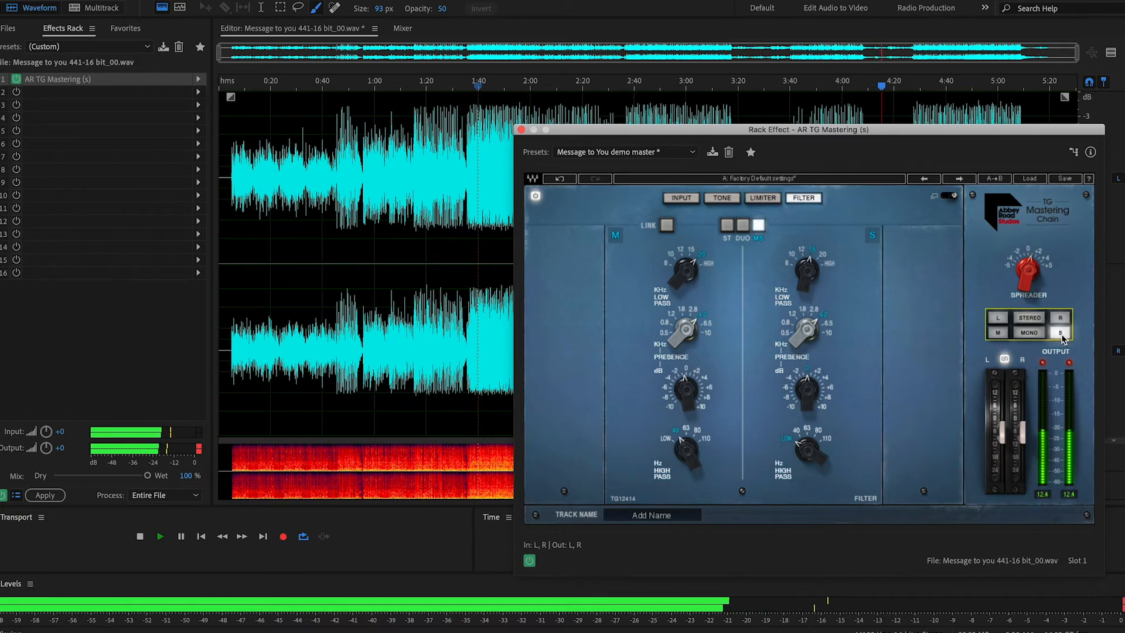
pyautogui.click(998, 333)
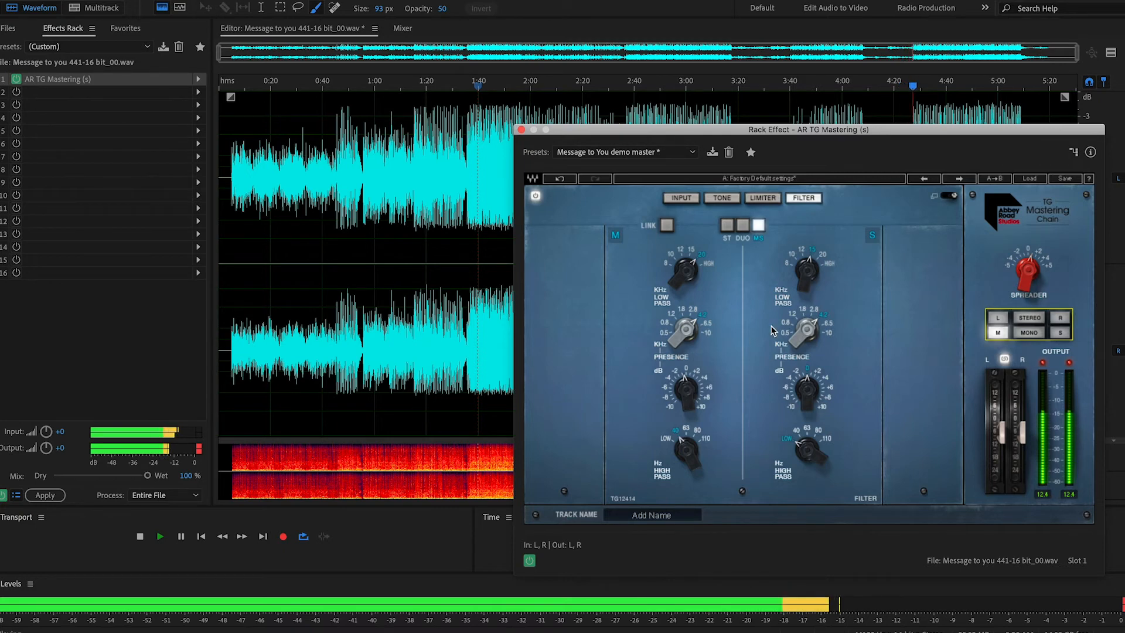
# Step: Show the Tone module, monitor in stereo, and fine-tune the gain of mid band 3 while replaying the song from about 1:45
pyautogui.click(721, 199)
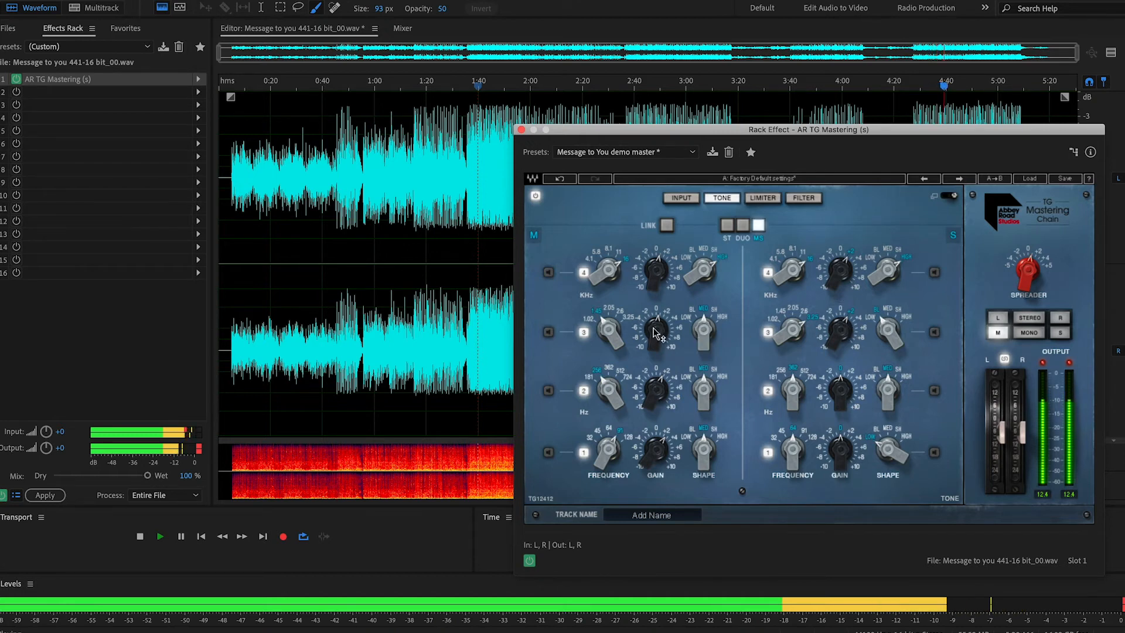
pyautogui.moveTo(654, 328)
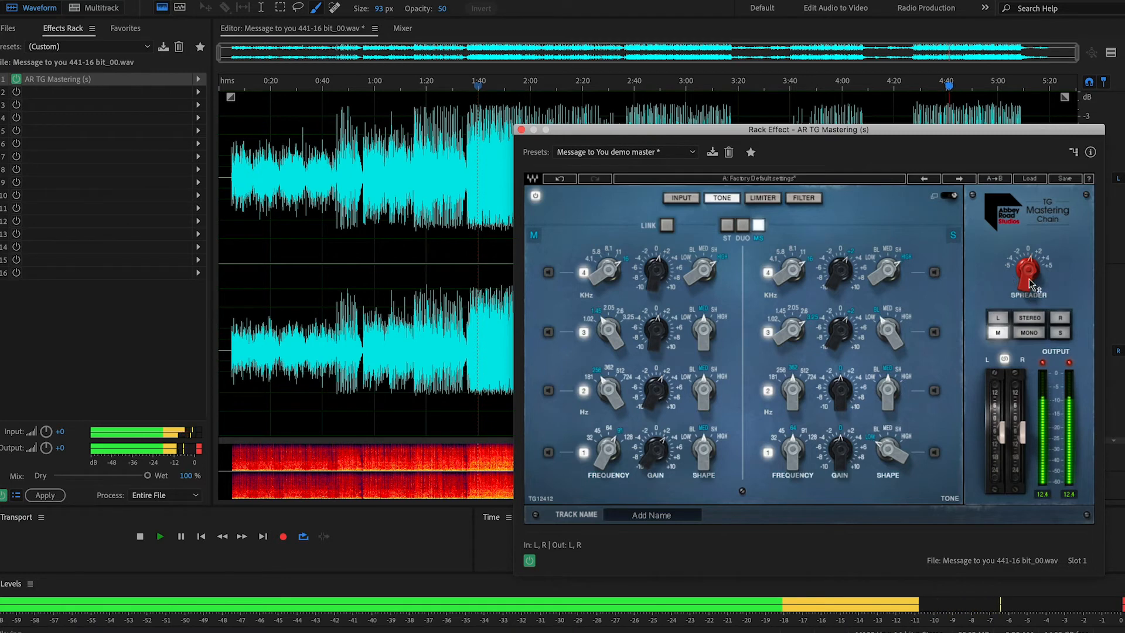
pyautogui.click(1040, 316)
pyautogui.moveTo(659, 336)
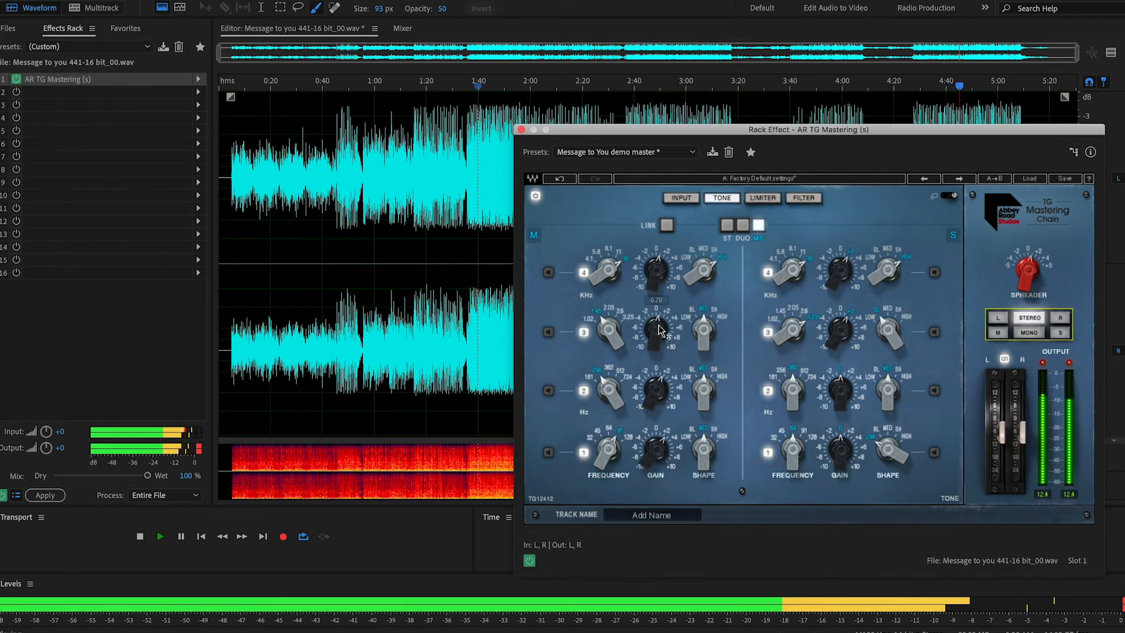
pyautogui.click(659, 331)
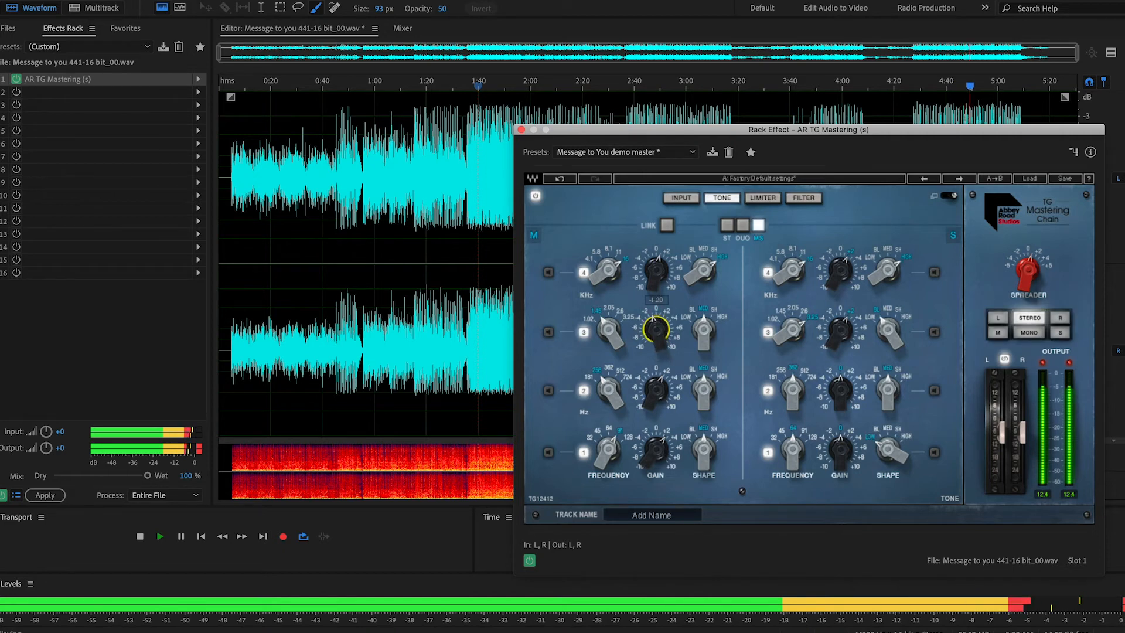
pyautogui.click(493, 87)
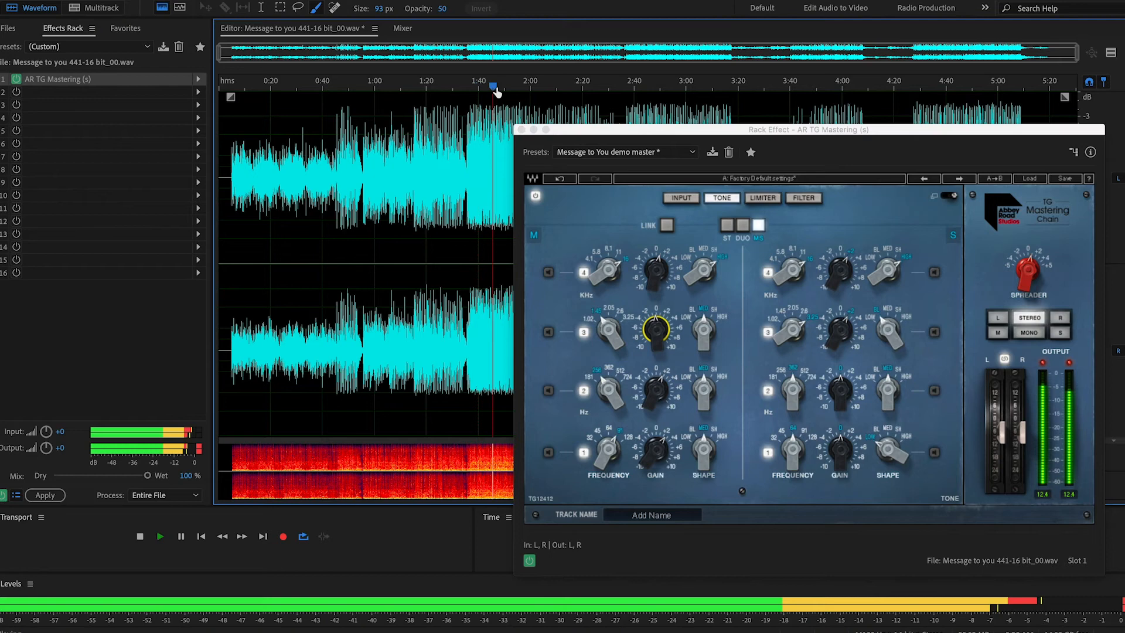
pyautogui.moveTo(659, 340)
pyautogui.mouseDown()
pyautogui.moveTo(659, 355)
pyautogui.moveTo(658, 333)
pyautogui.mouseUp()
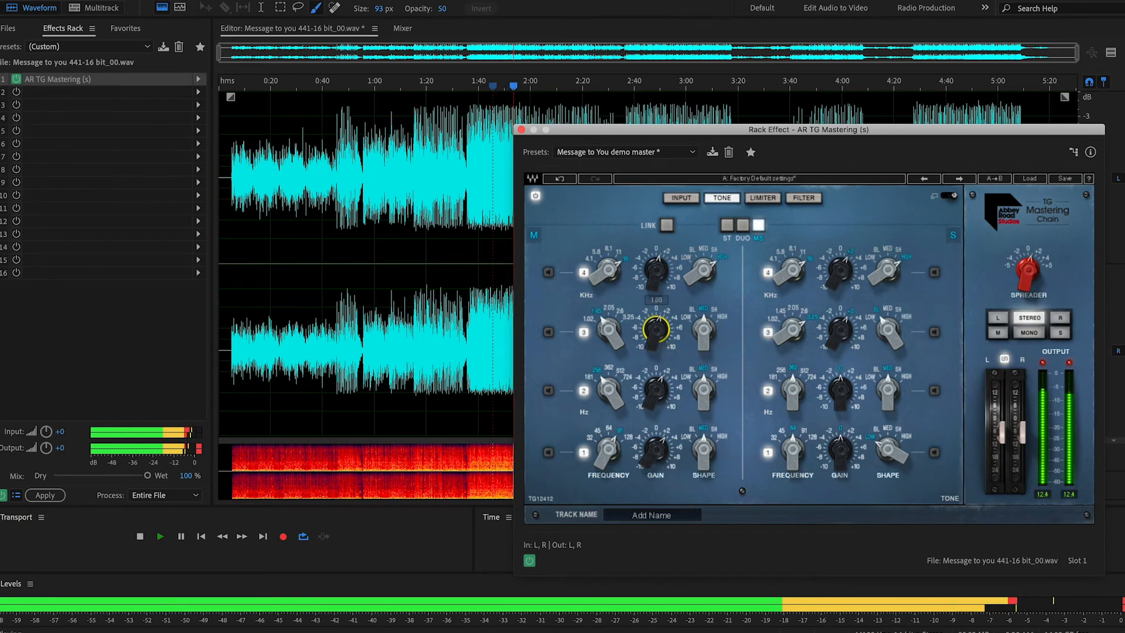
# Step: Show the Limiter module and fine-tune the mid channel's make-up gain and the linked output faders
pyautogui.click(763, 198)
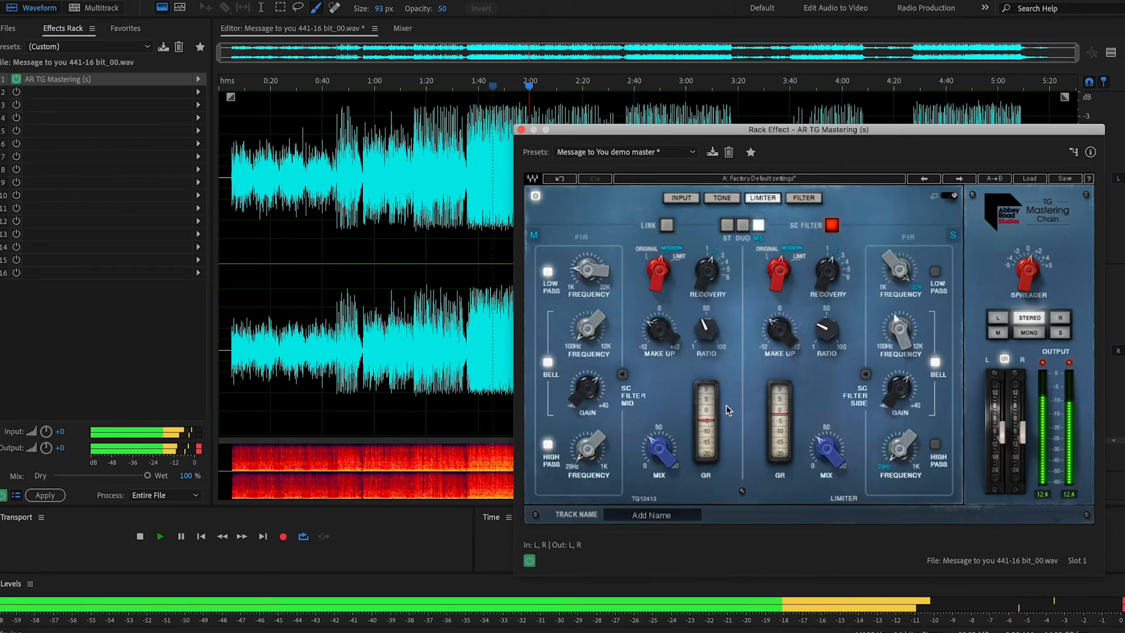
pyautogui.moveTo(658, 330); pyautogui.dragTo(659, 326)
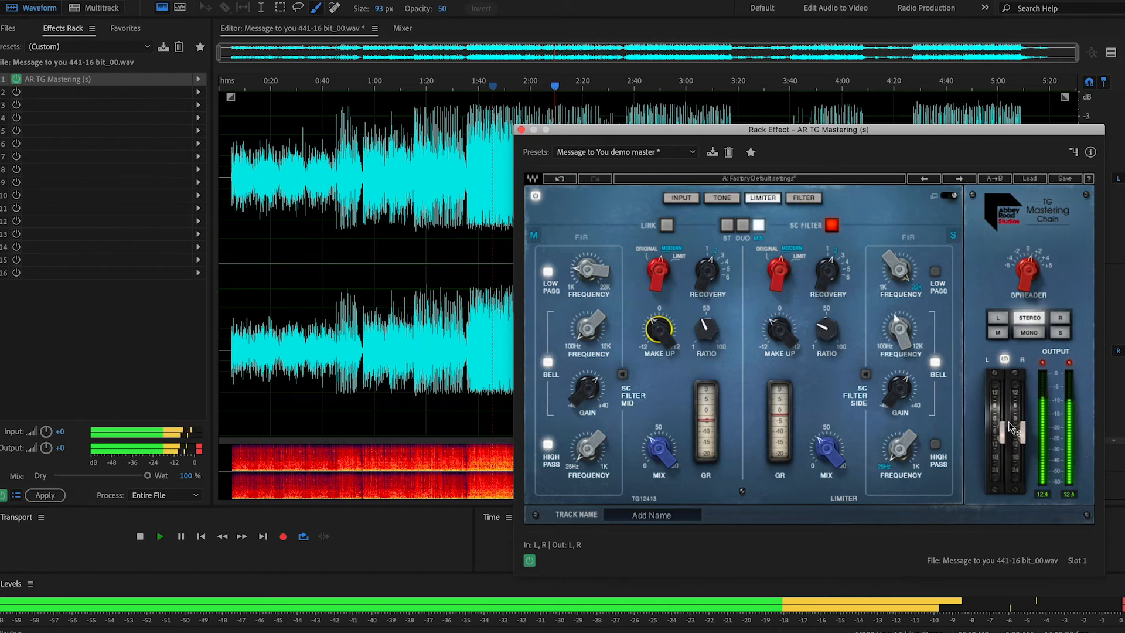
pyautogui.moveTo(1024, 432); pyautogui.dragTo(1023, 431)
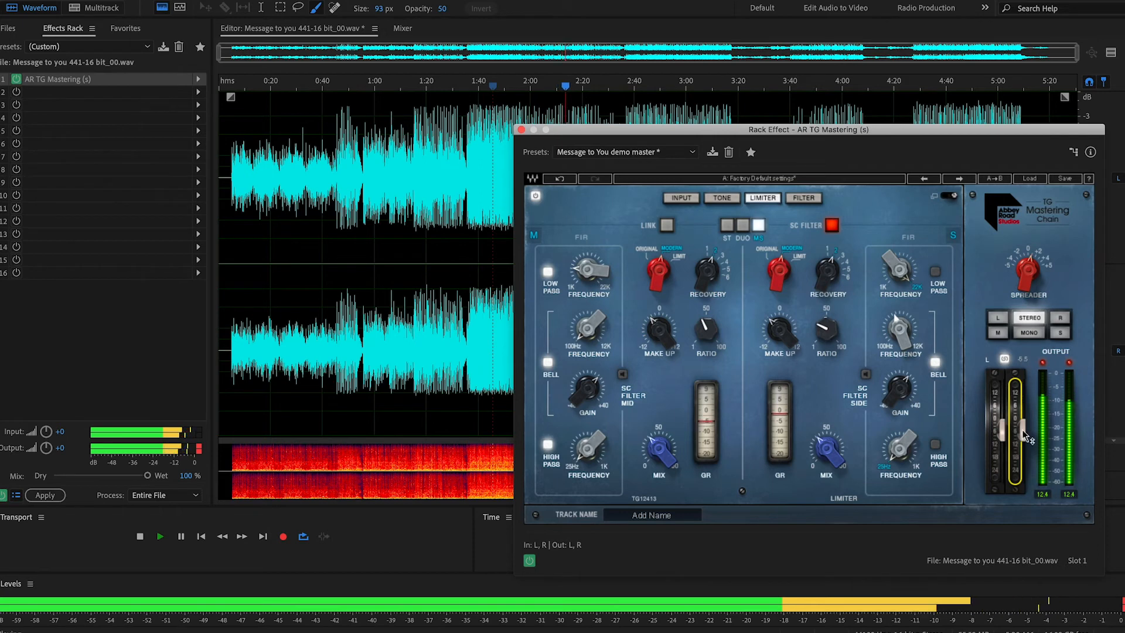
# Step: Reset the clip indicators on the level meter and plug-in output, and move the plug-in window to uncover the waveform's dB scale
pyautogui.click(1123, 604)
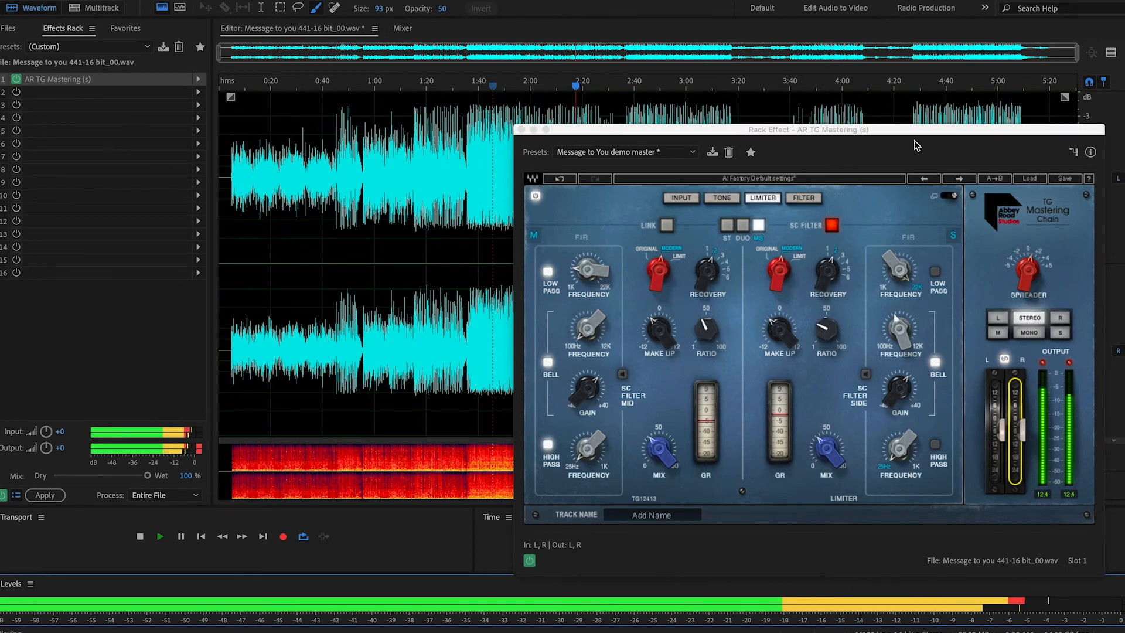
pyautogui.moveTo(923, 136); pyautogui.dragTo(890, 137)
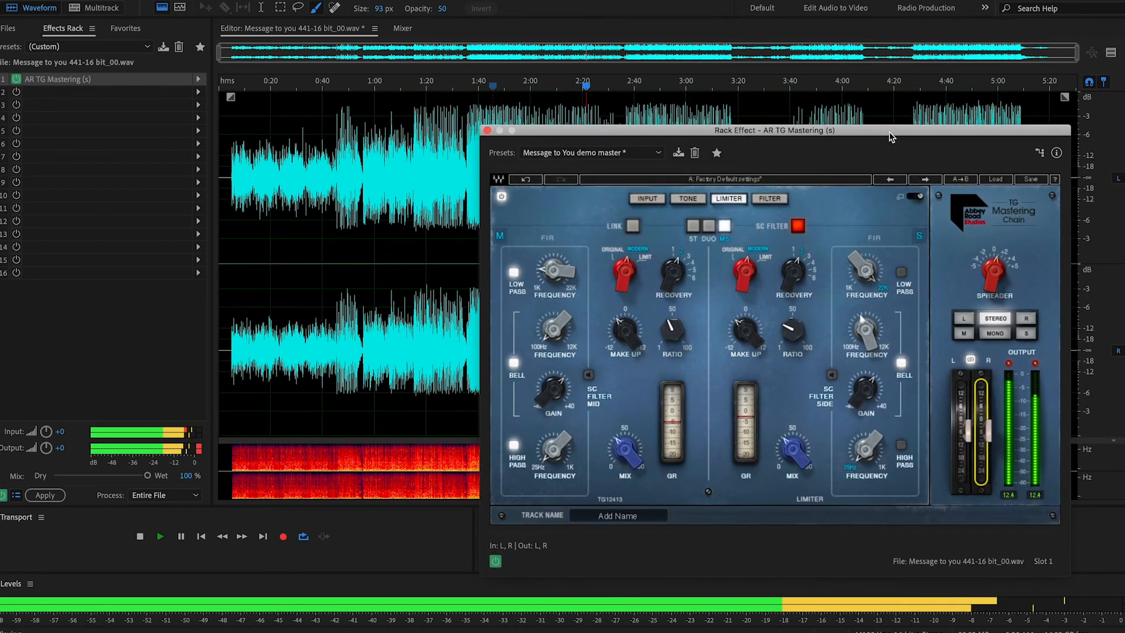
pyautogui.moveTo(890, 137)
pyautogui.mouseDown()
pyautogui.moveTo(884, 117)
pyautogui.moveTo(887, 145)
pyautogui.mouseUp()
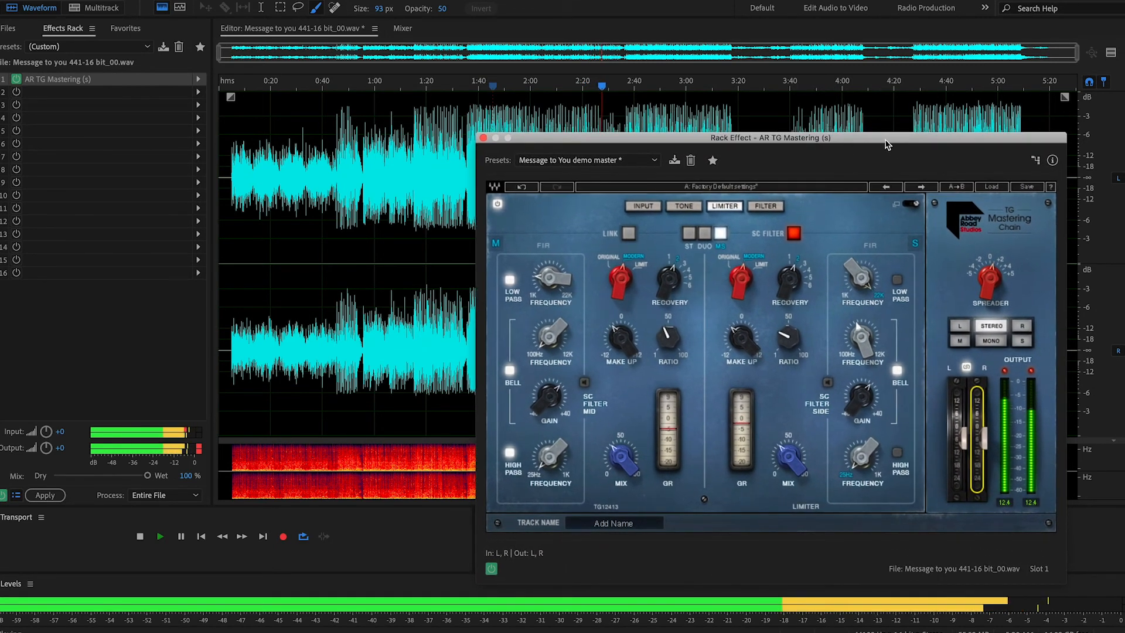
pyautogui.click(1005, 371)
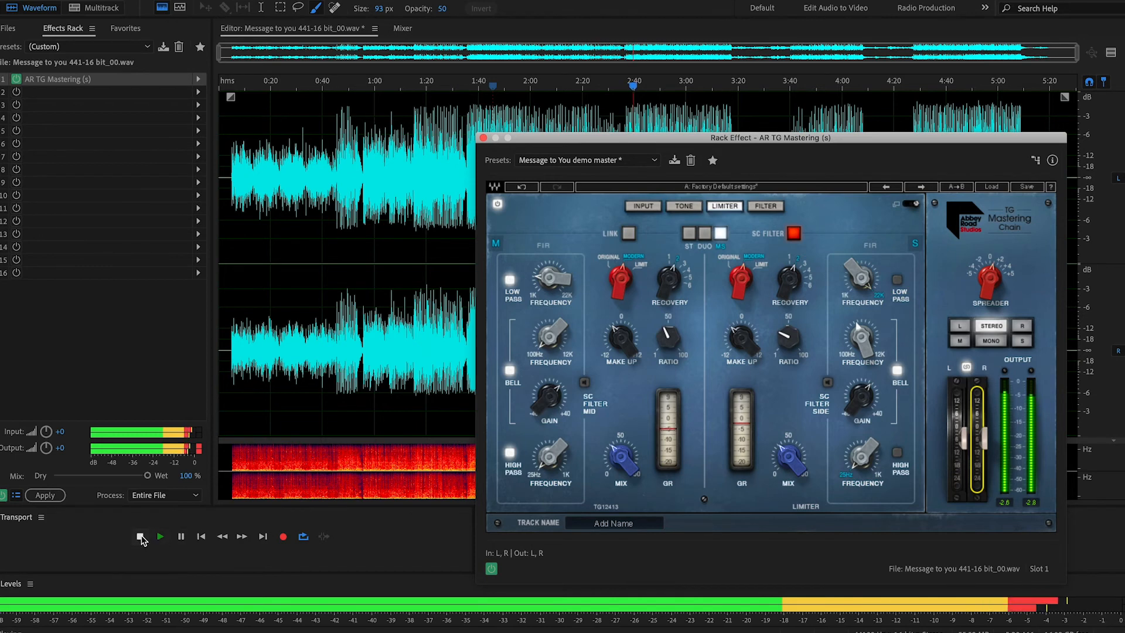
# Step: Restart playback from about 2:40, lower the linked output faders slightly, and stop playback
pyautogui.click(140, 537)
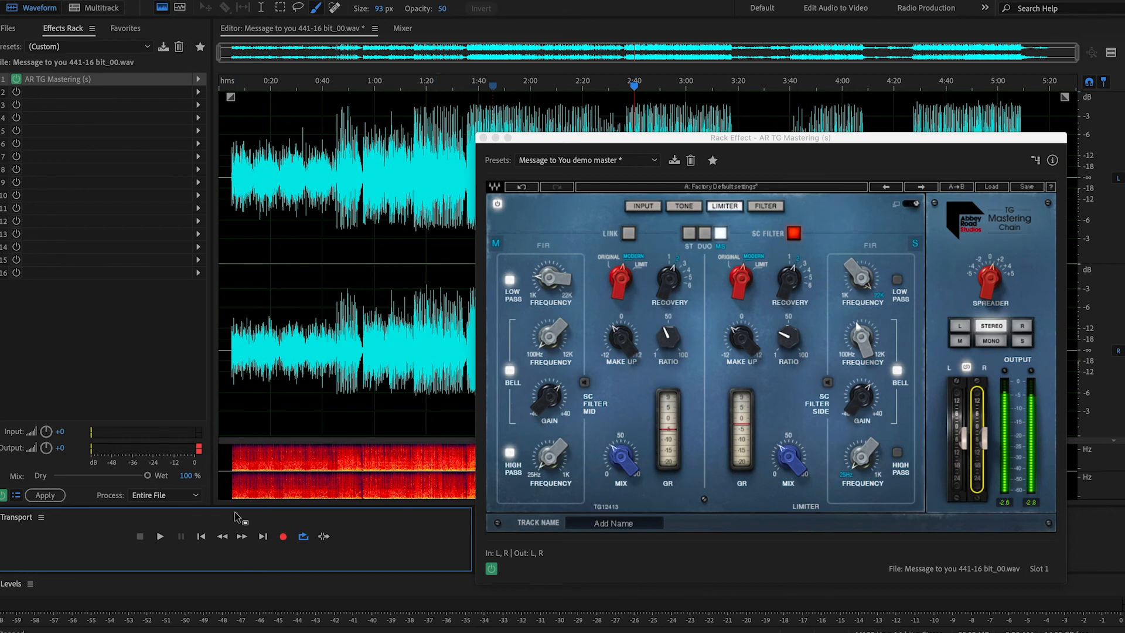
pyautogui.click(159, 536)
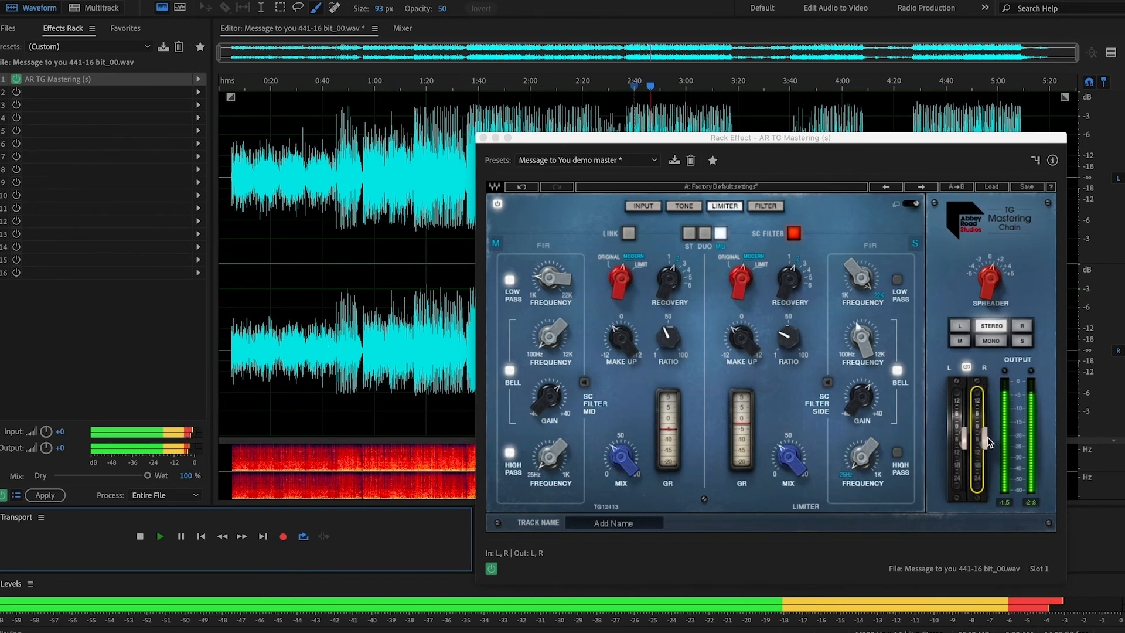
pyautogui.click(919, 334)
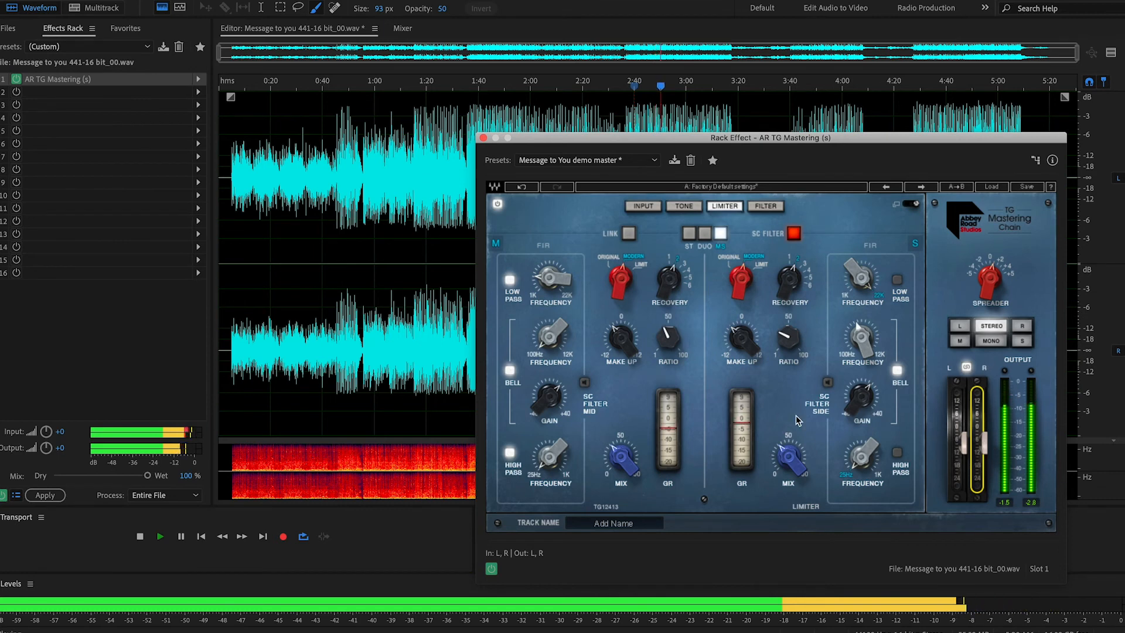
pyautogui.click(141, 537)
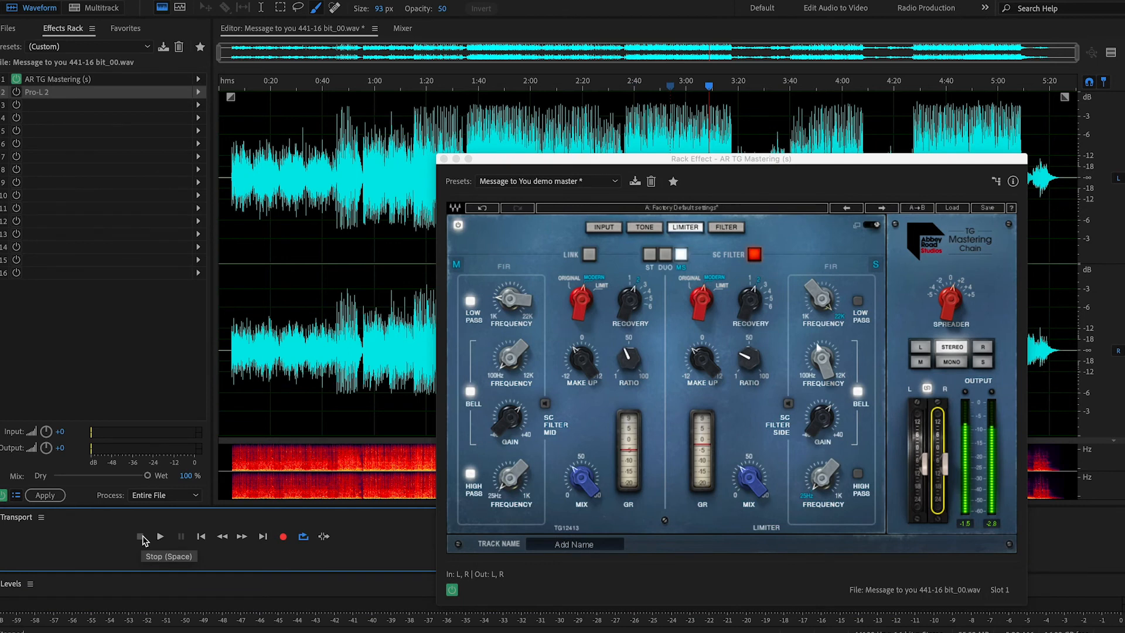
# Step: Review the Filter, Limiter, Tone and Input modules of the mastering plug-in and return to the full-chain view, repositioning its window
pyautogui.click(777, 153)
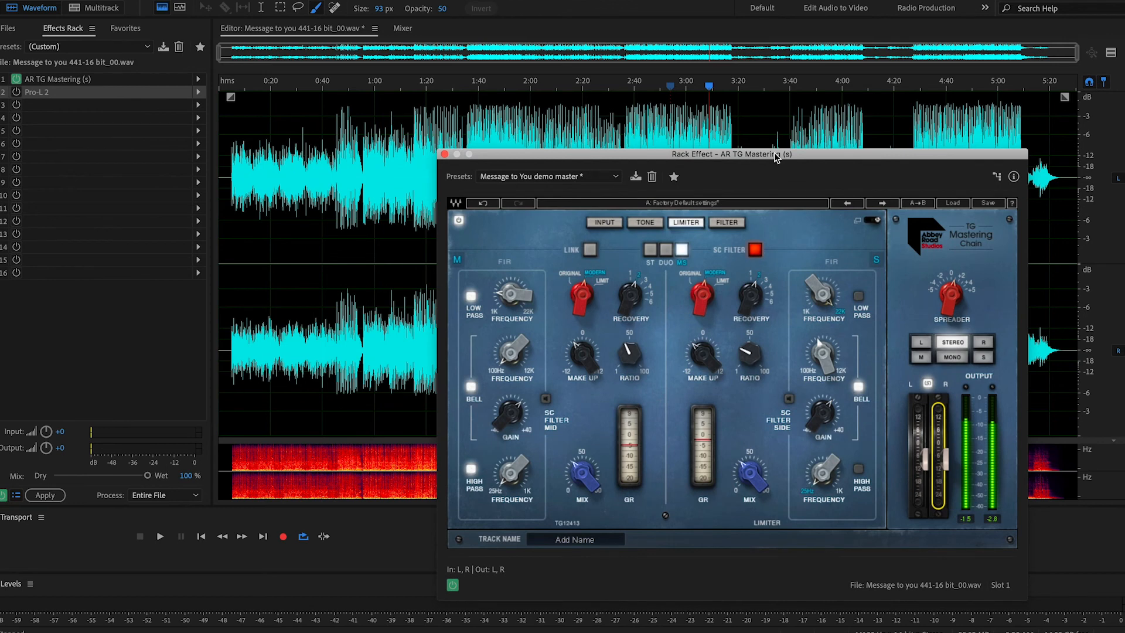
pyautogui.moveTo(775, 157); pyautogui.dragTo(754, 153)
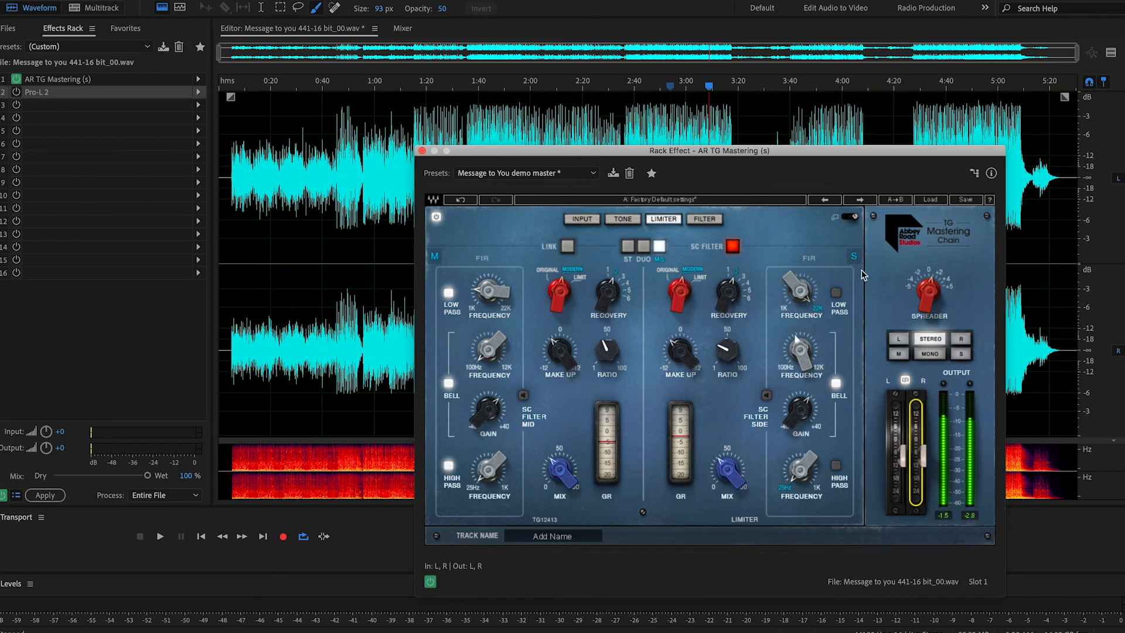
pyautogui.click(705, 220)
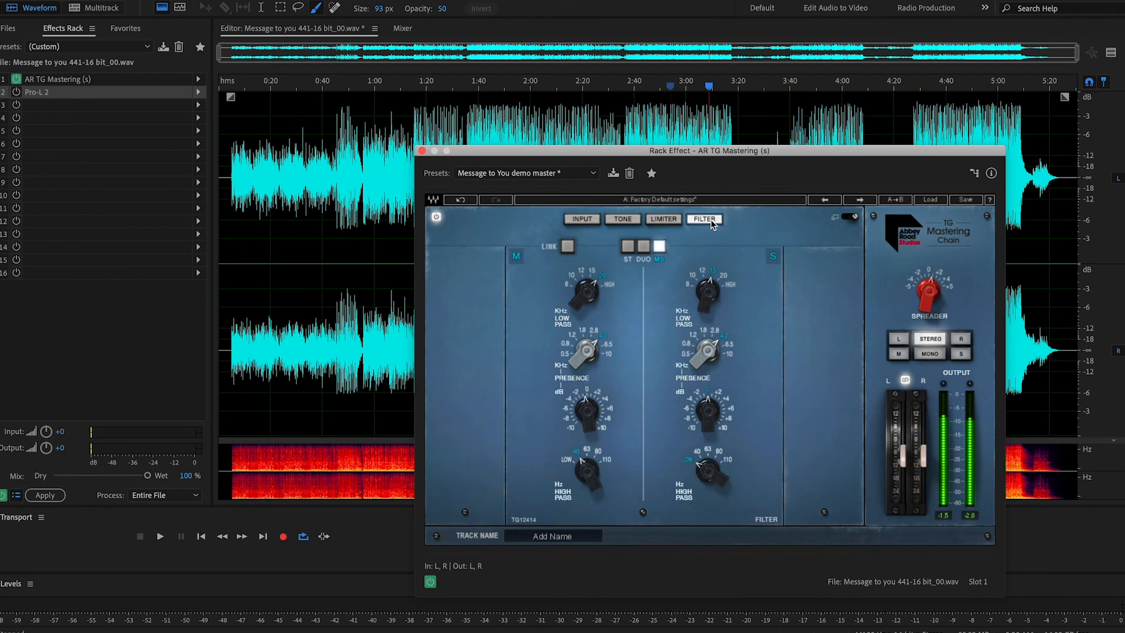
pyautogui.click(672, 220)
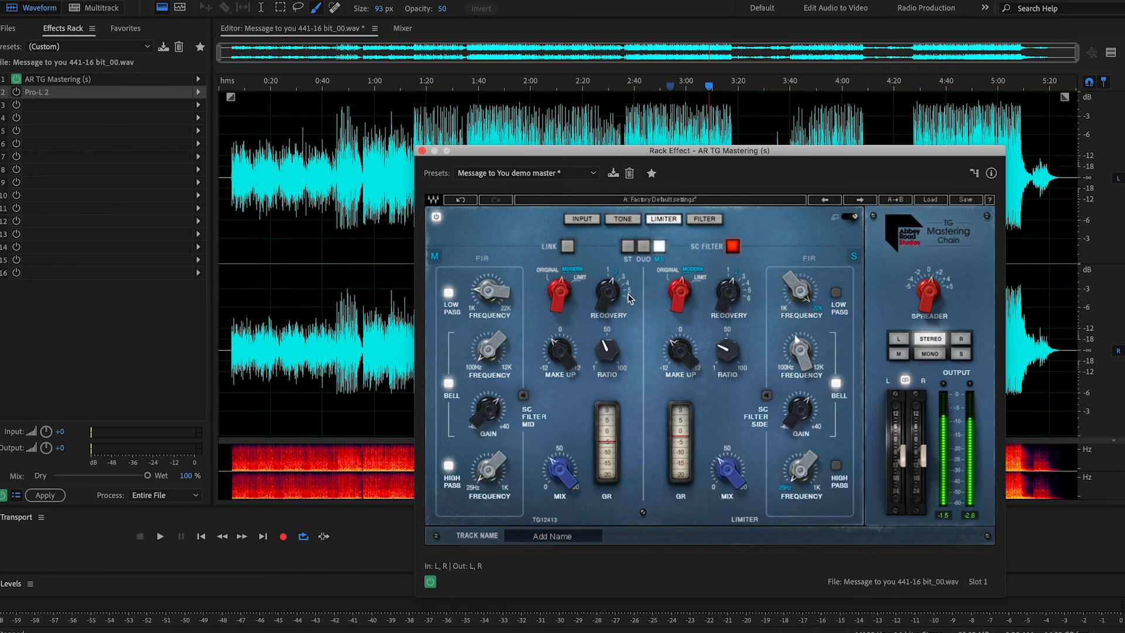
pyautogui.click(623, 221)
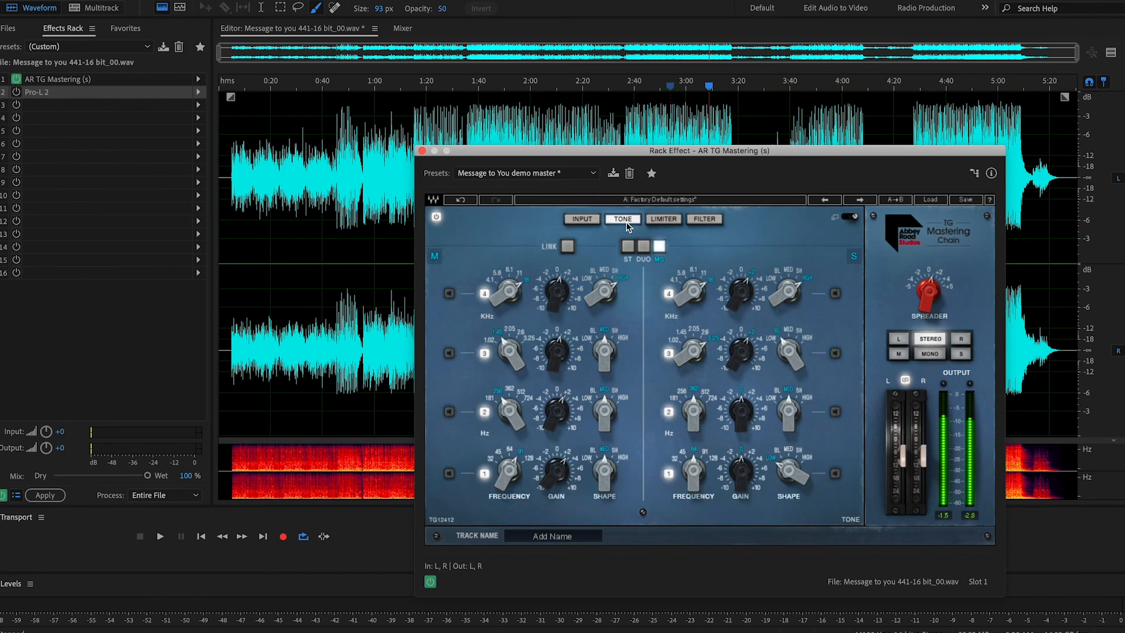
pyautogui.click(584, 220)
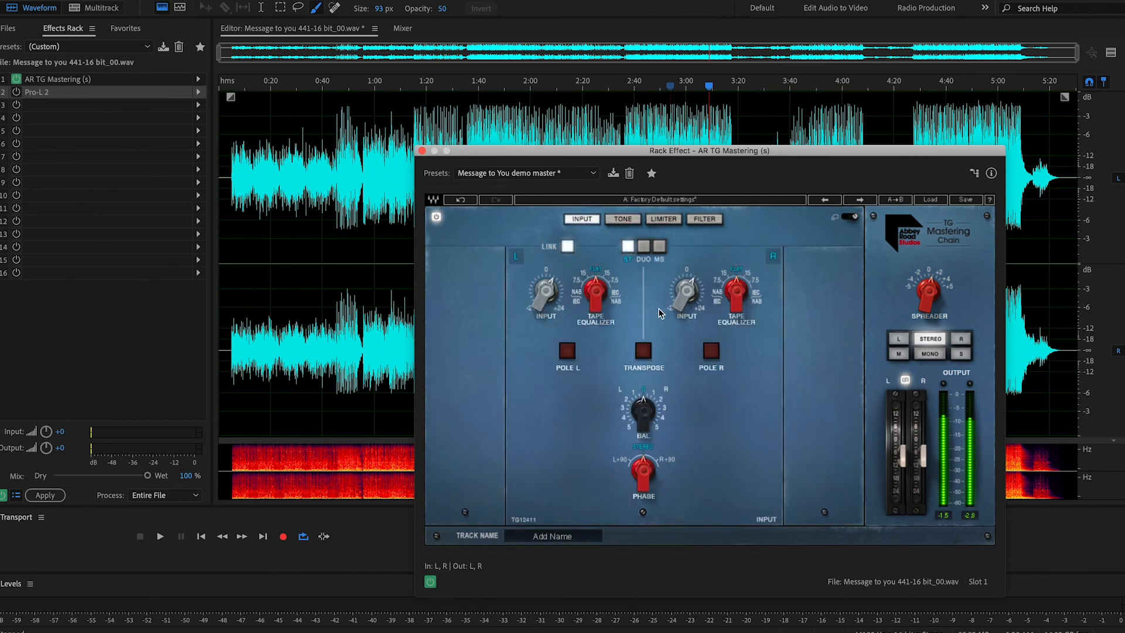
pyautogui.click(627, 253)
pyautogui.click(852, 217)
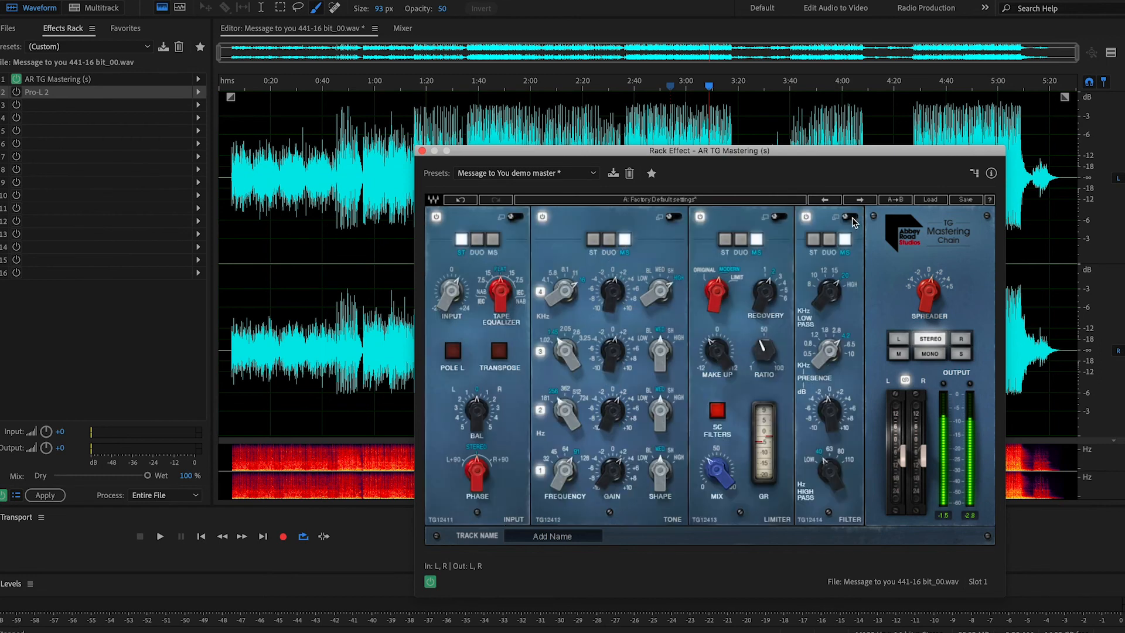
pyautogui.moveTo(770, 155); pyautogui.dragTo(711, 136)
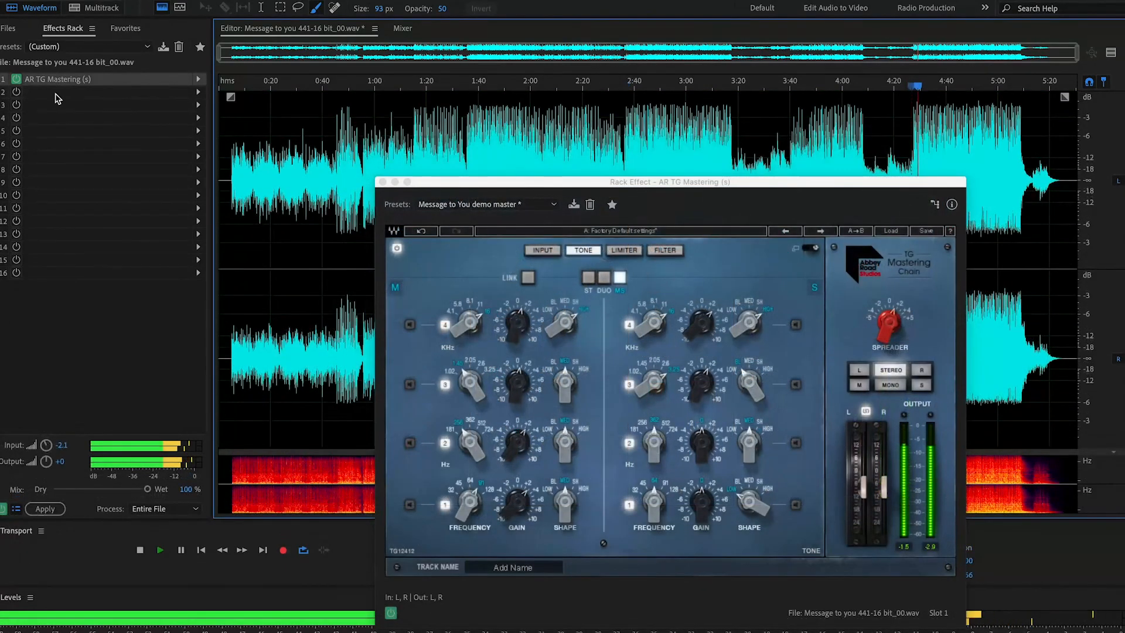
# Step: Compare the song with and without the mastering chain by bypassing and re-enabling the rack effect twice during playback
pyautogui.click(16, 79)
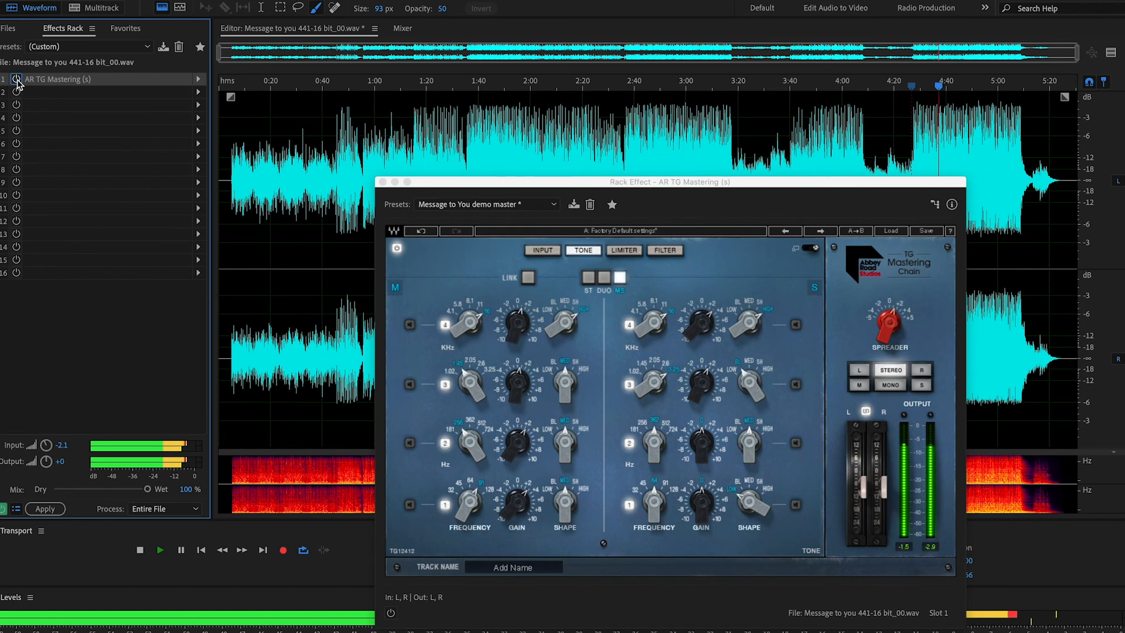
pyautogui.click(17, 80)
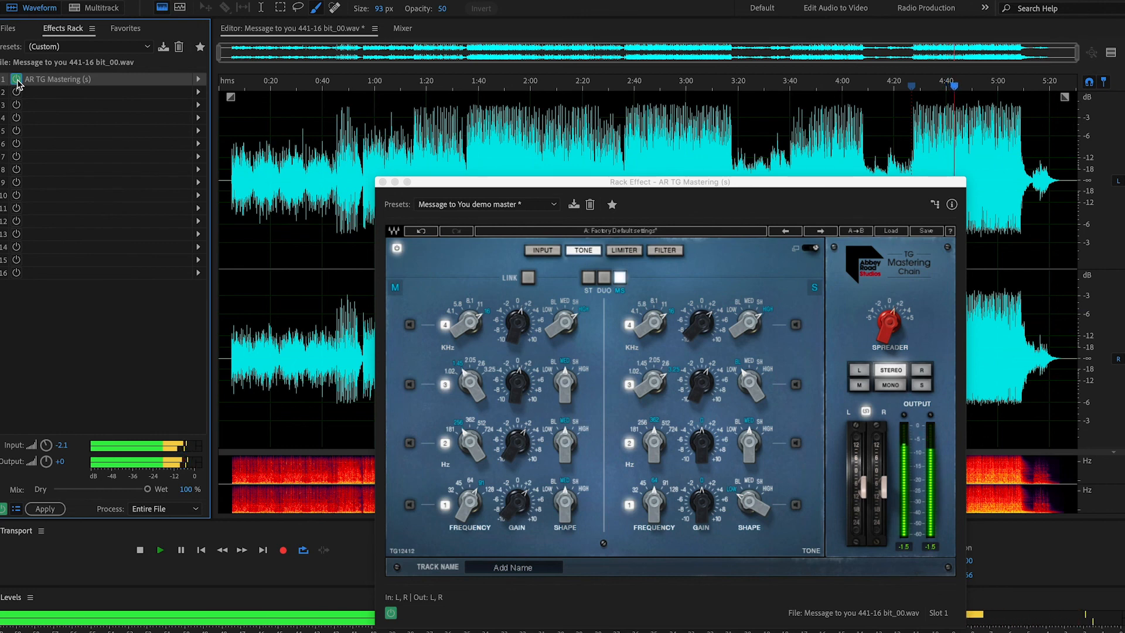
pyautogui.click(17, 80)
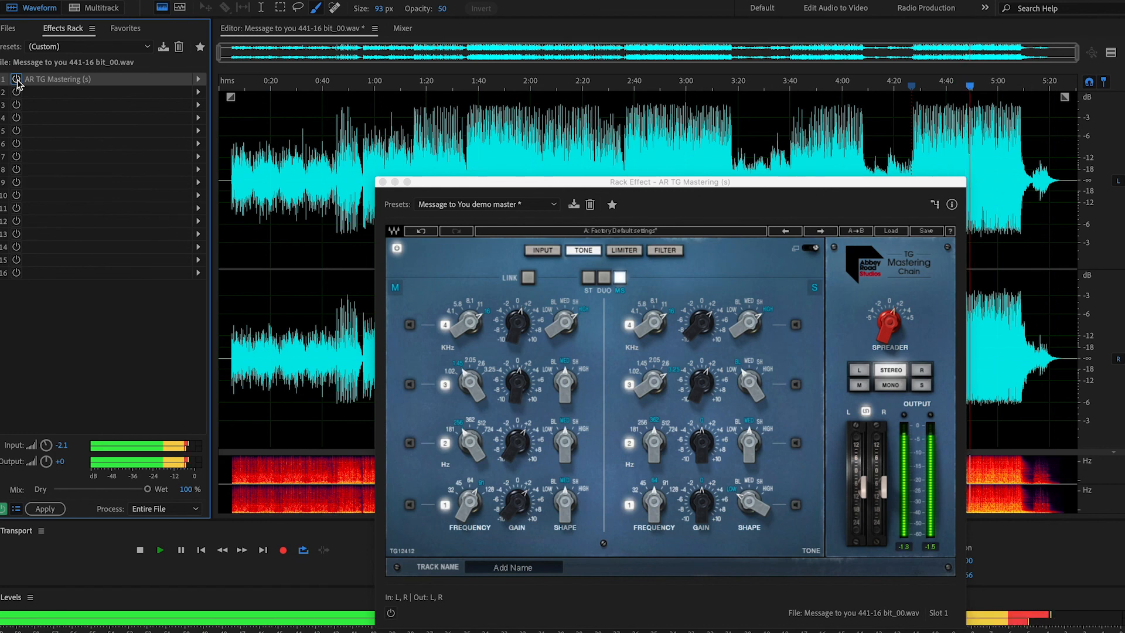
pyautogui.click(17, 80)
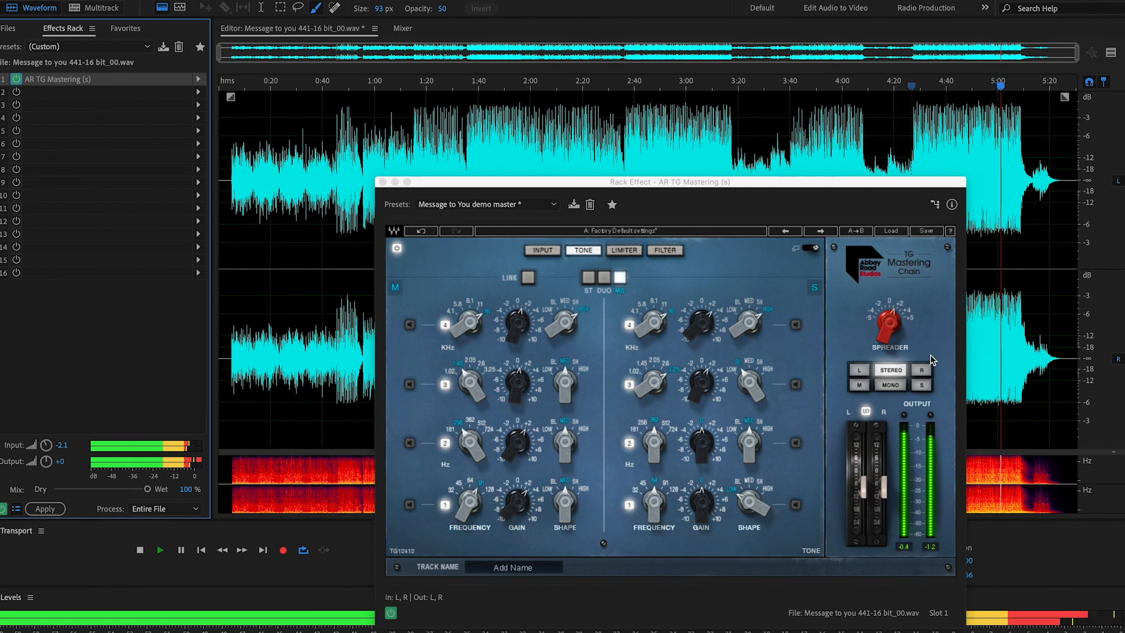
pyautogui.moveTo(900, 318)
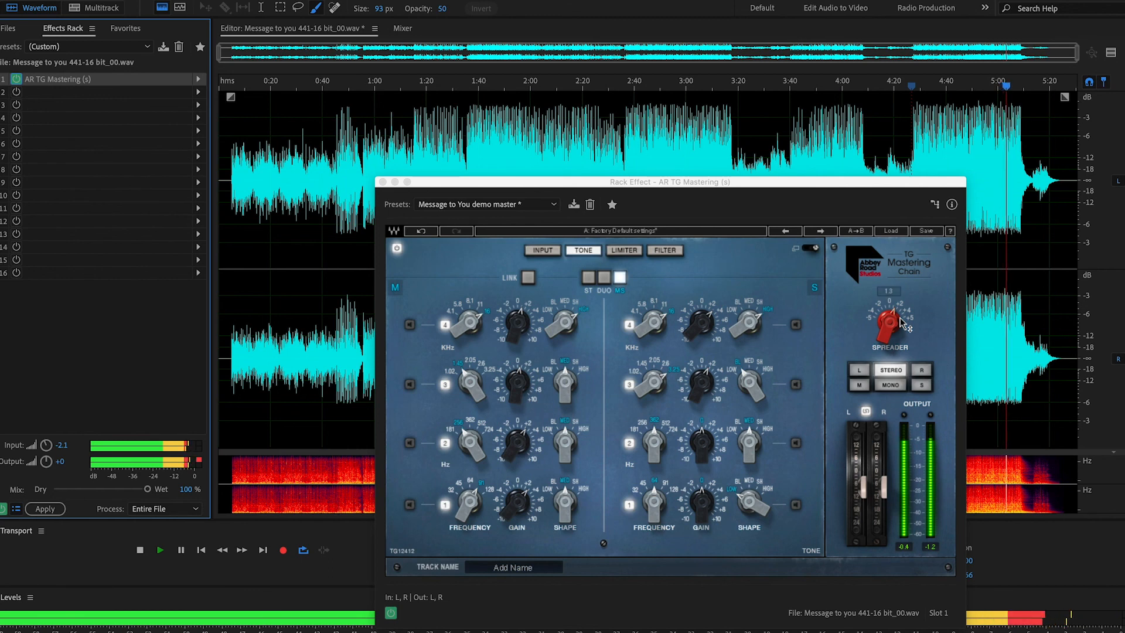